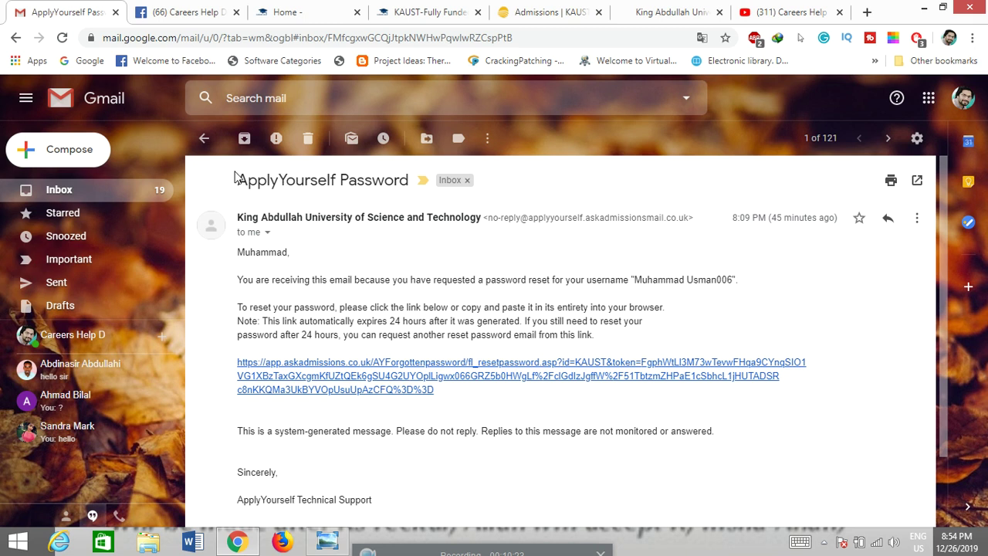
Step: Examine the ApplyYourself password reset email from King Abdullah University of Science and Technology
{"action": "left_click_drag", "start_coordinate": [239, 173], "coordinate": [392, 404]}
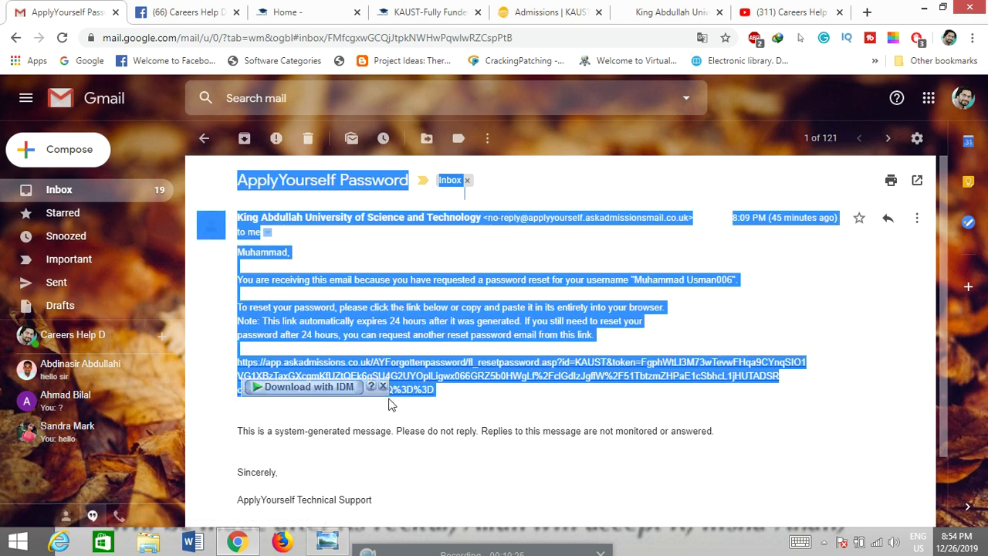
{"action": "left_click", "coordinate": [472, 398]}
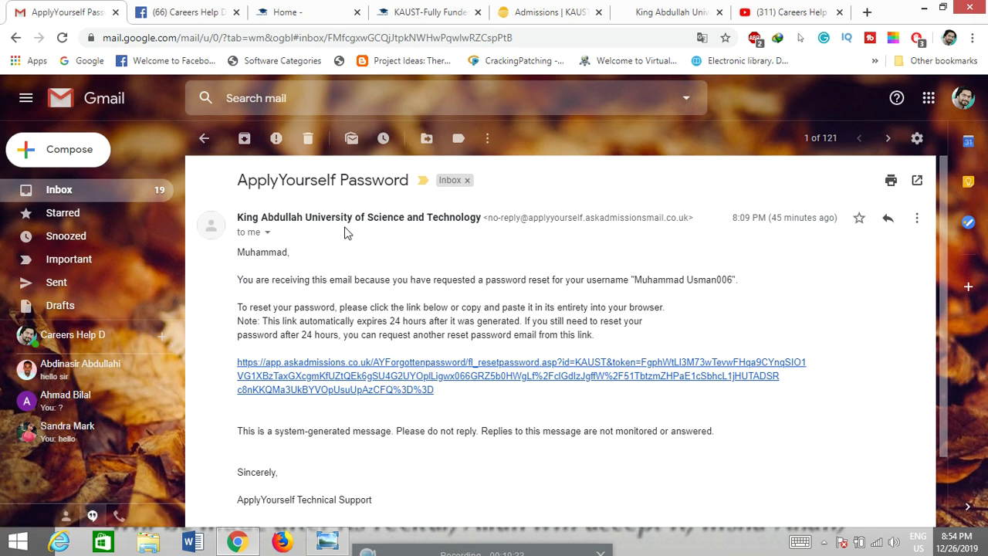
Step: Switch from the email to the KAUST online application and open its main Application page
{"action": "left_click", "coordinate": [575, 12]}
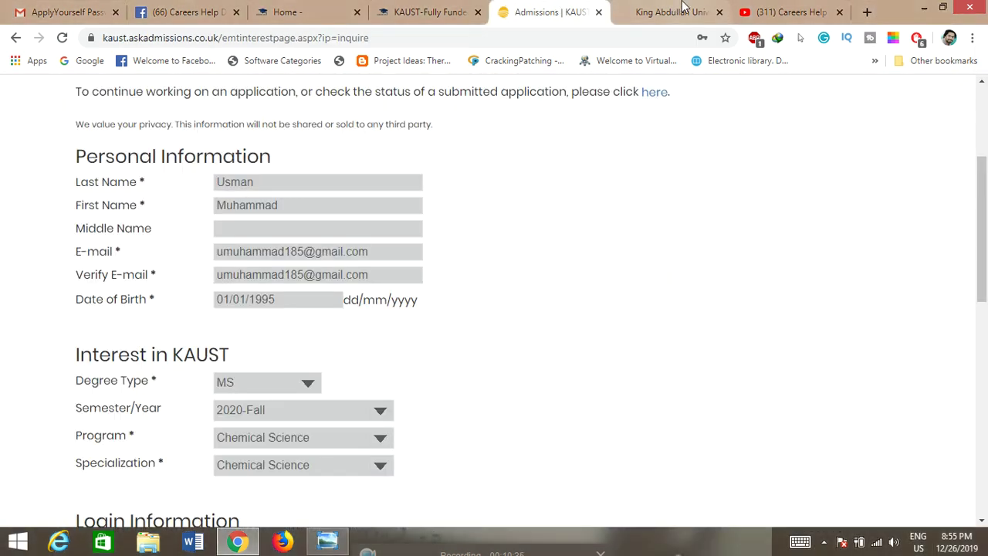
{"action": "left_click", "coordinate": [682, 9]}
{"action": "scroll", "coordinate": [494, 308], "scroll_direction": "up", "scroll_amount": 5}
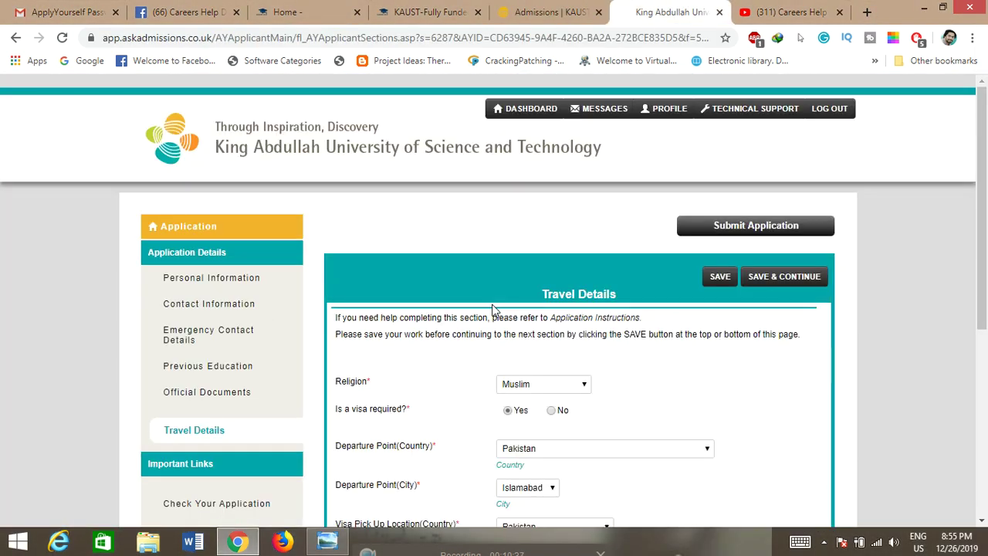
{"action": "left_click", "coordinate": [212, 229]}
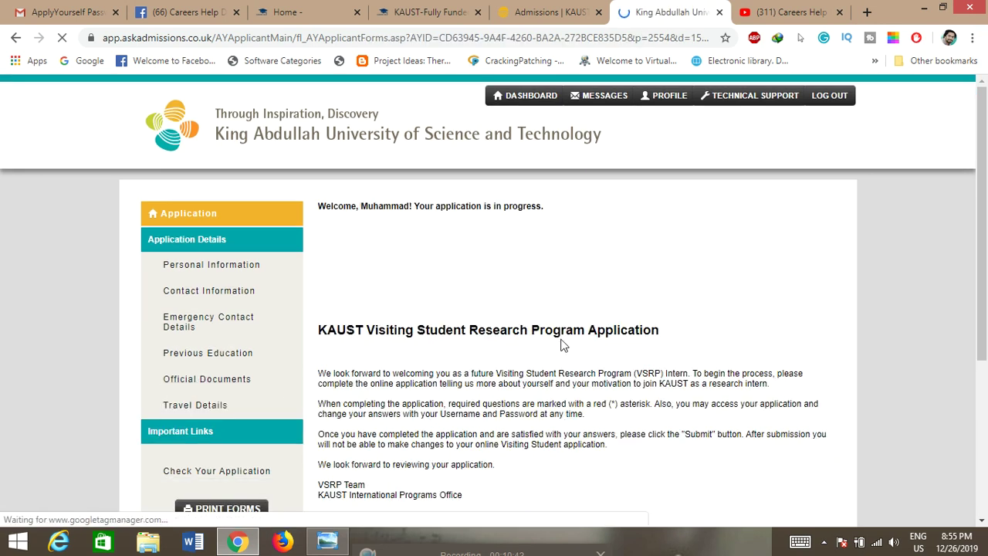
Step: Read the introduction on the KAUST Visiting Student Research Program Application page, including its start and submit options
{"action": "scroll", "coordinate": [420, 300], "scroll_direction": "down", "scroll_amount": 3}
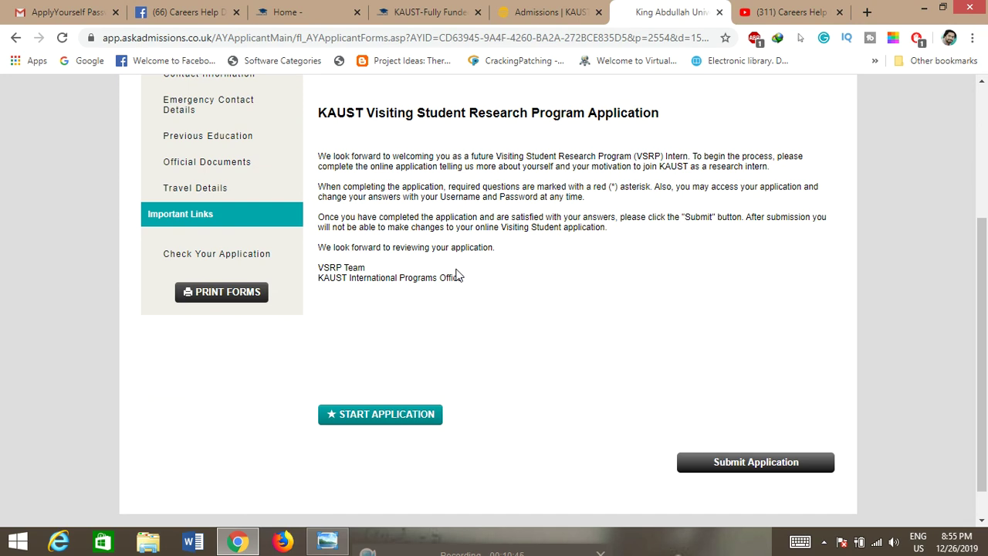
{"action": "scroll", "coordinate": [463, 262], "scroll_direction": "up", "scroll_amount": 2}
{"action": "scroll", "coordinate": [521, 288], "scroll_direction": "up", "scroll_amount": 1}
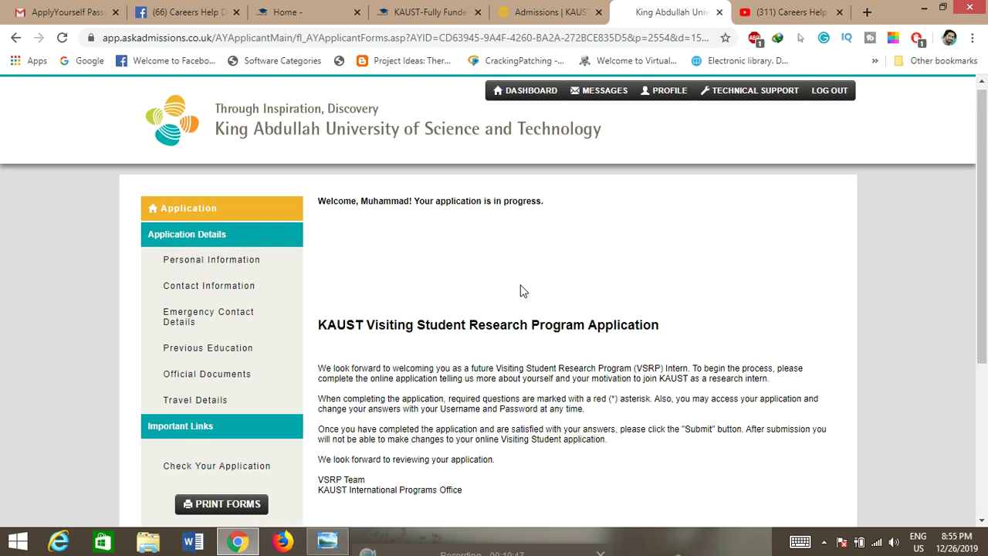
{"action": "scroll", "coordinate": [494, 358], "scroll_direction": "down", "scroll_amount": 3}
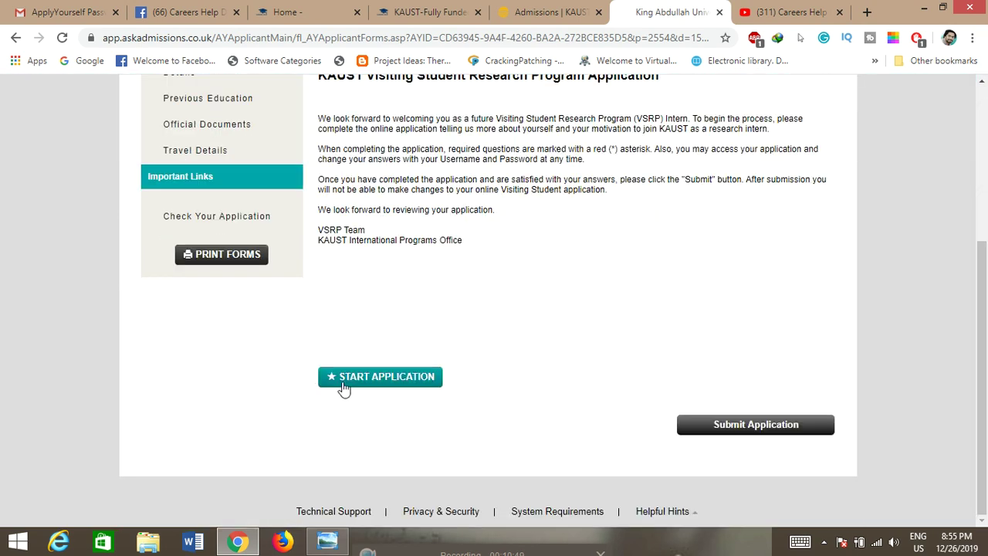
{"action": "scroll", "coordinate": [548, 384], "scroll_direction": "up", "scroll_amount": 3}
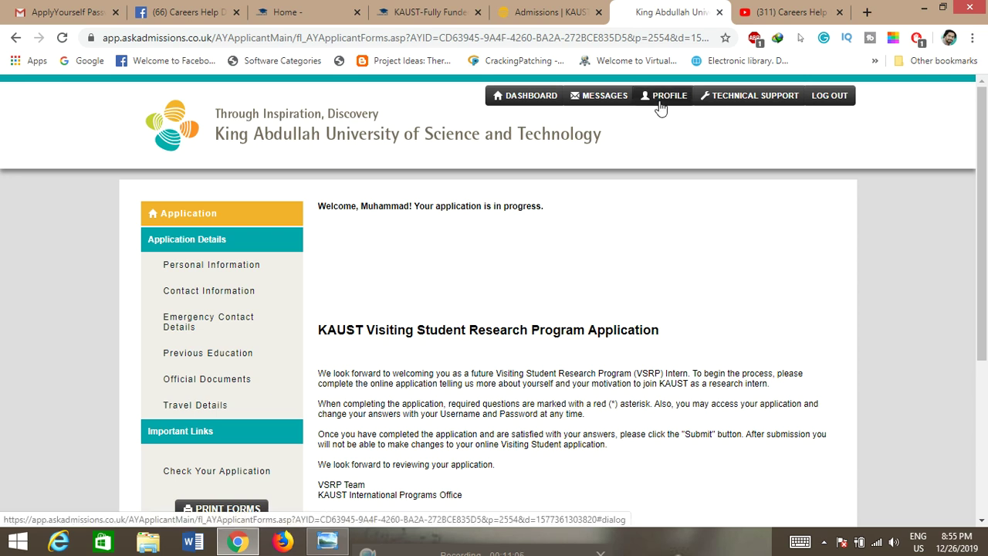
{"action": "scroll", "coordinate": [674, 239], "scroll_direction": "down", "scroll_amount": 3}
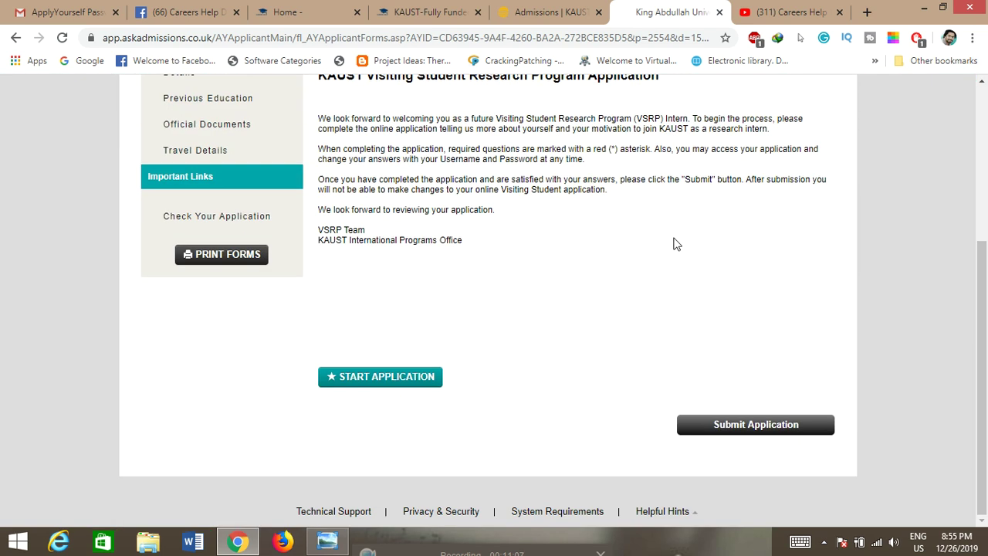
{"action": "scroll", "coordinate": [555, 236], "scroll_direction": "up", "scroll_amount": 3}
{"action": "scroll", "coordinate": [577, 249], "scroll_direction": "down", "scroll_amount": 3}
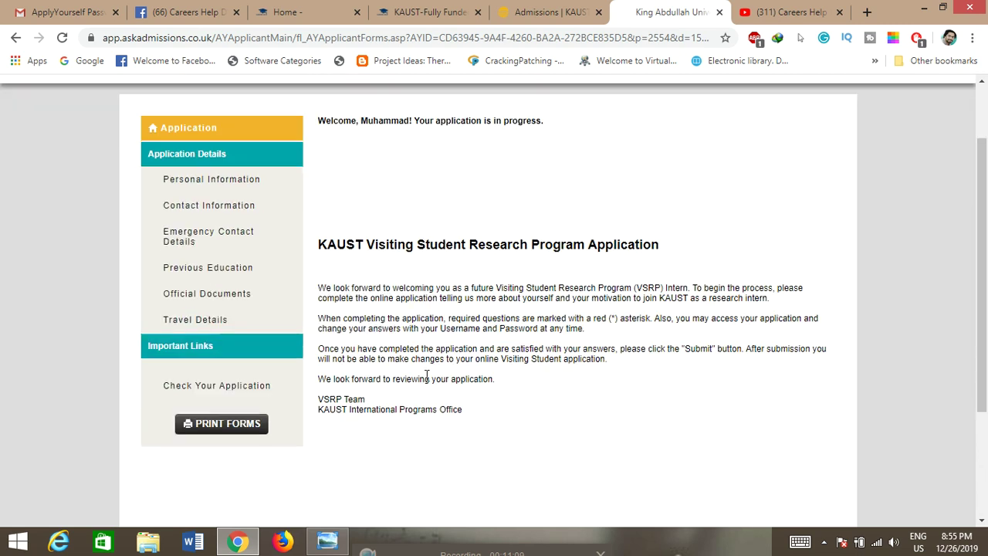
Step: Start the application and review the Personal Information section, including the available marital status options
{"action": "left_click", "coordinate": [367, 376]}
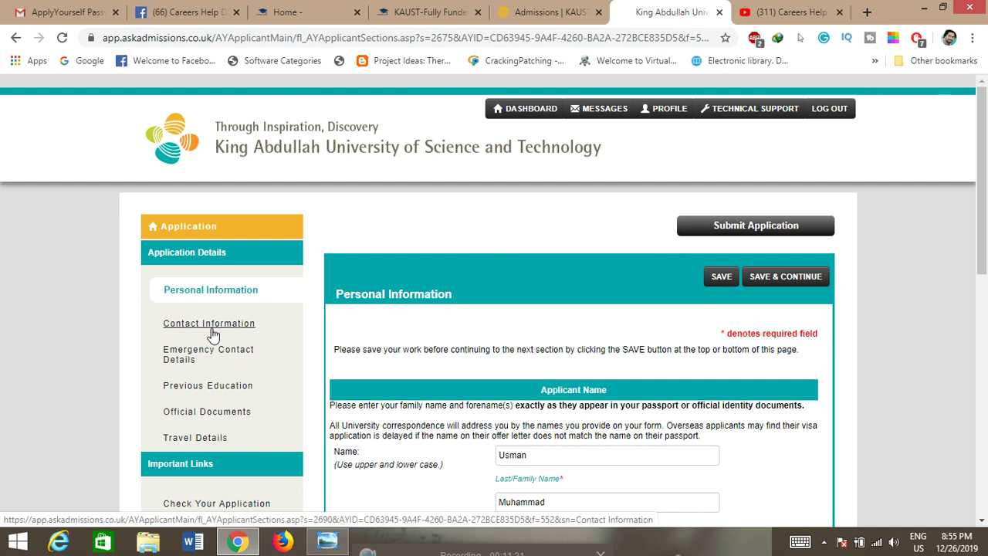
{"action": "scroll", "coordinate": [199, 340], "scroll_direction": "down", "scroll_amount": 1}
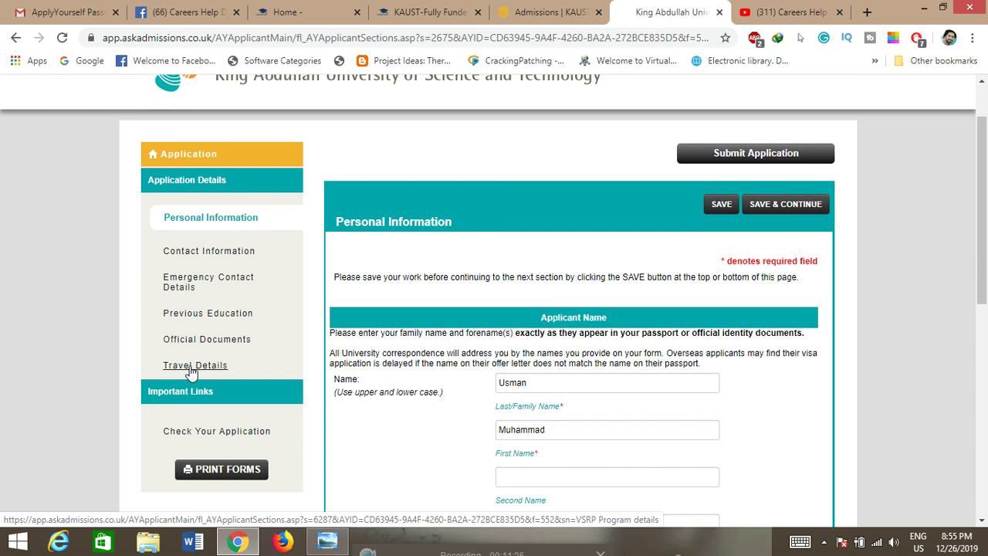
{"action": "scroll", "coordinate": [32, 351], "scroll_direction": "down", "scroll_amount": 1}
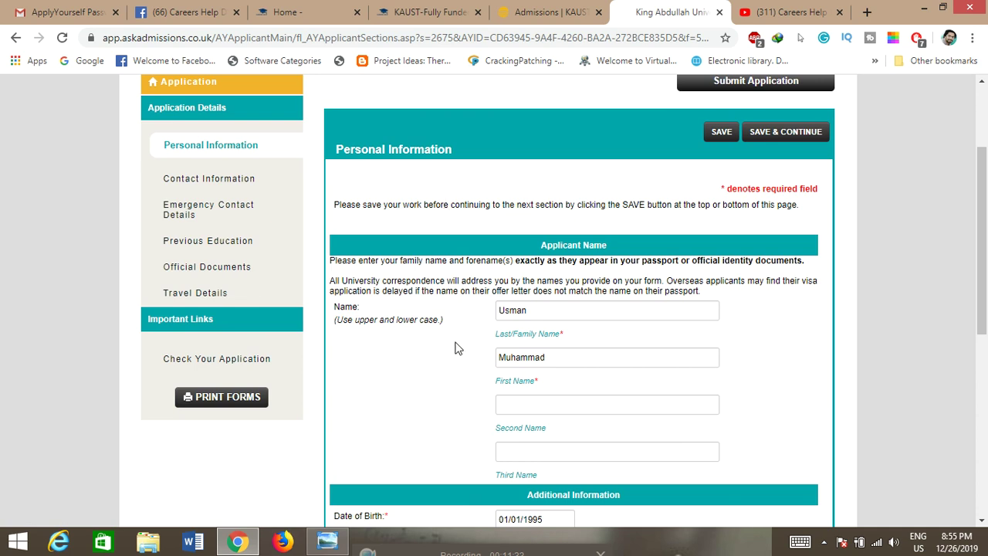
{"action": "scroll", "coordinate": [459, 347], "scroll_direction": "down", "scroll_amount": 1}
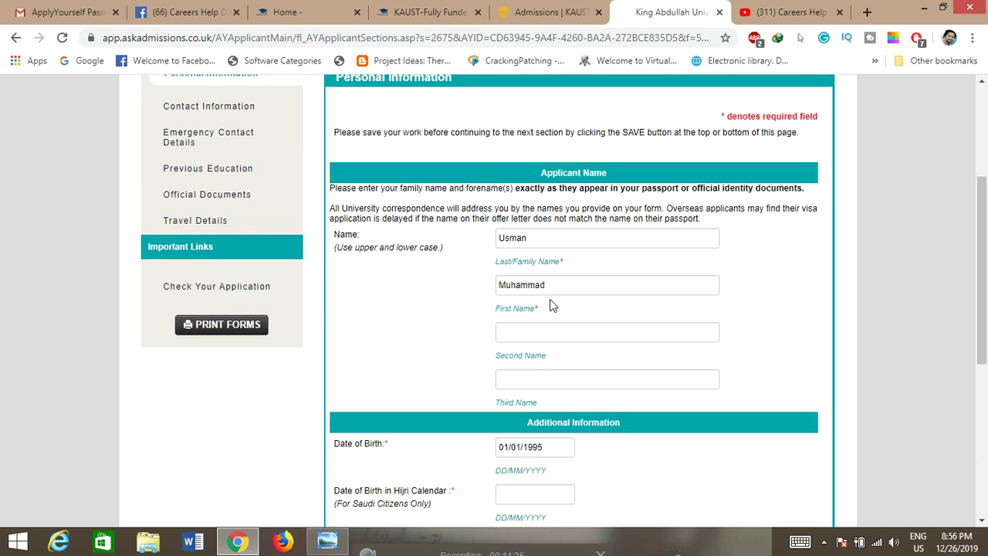
{"action": "scroll", "coordinate": [549, 301], "scroll_direction": "down", "scroll_amount": 1}
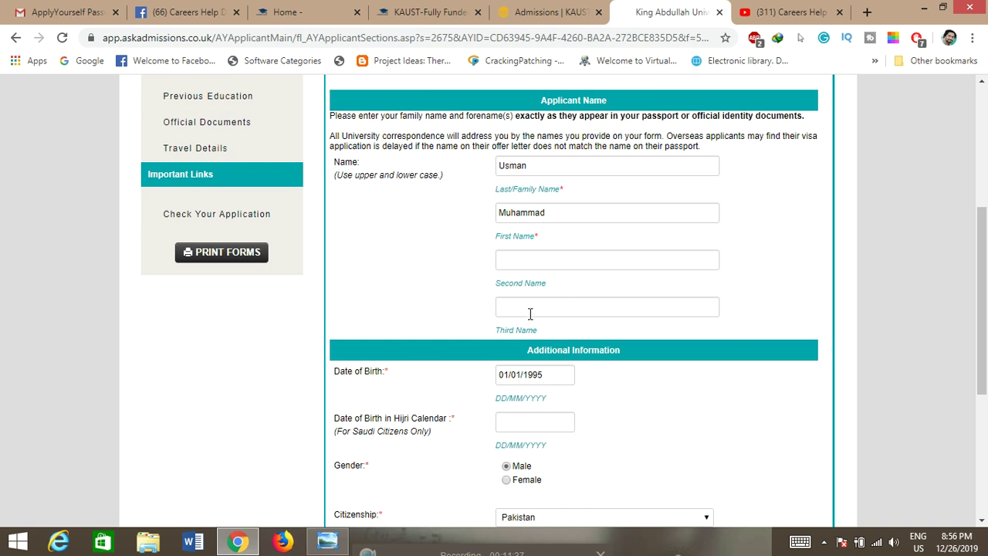
{"action": "scroll", "coordinate": [529, 315], "scroll_direction": "down", "scroll_amount": 1}
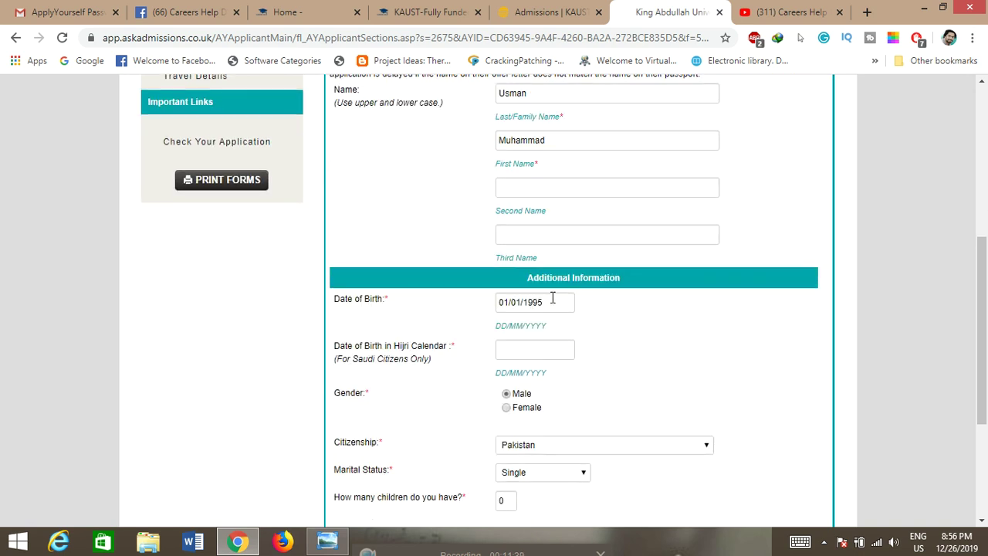
{"action": "scroll", "coordinate": [552, 298], "scroll_direction": "down", "scroll_amount": 1}
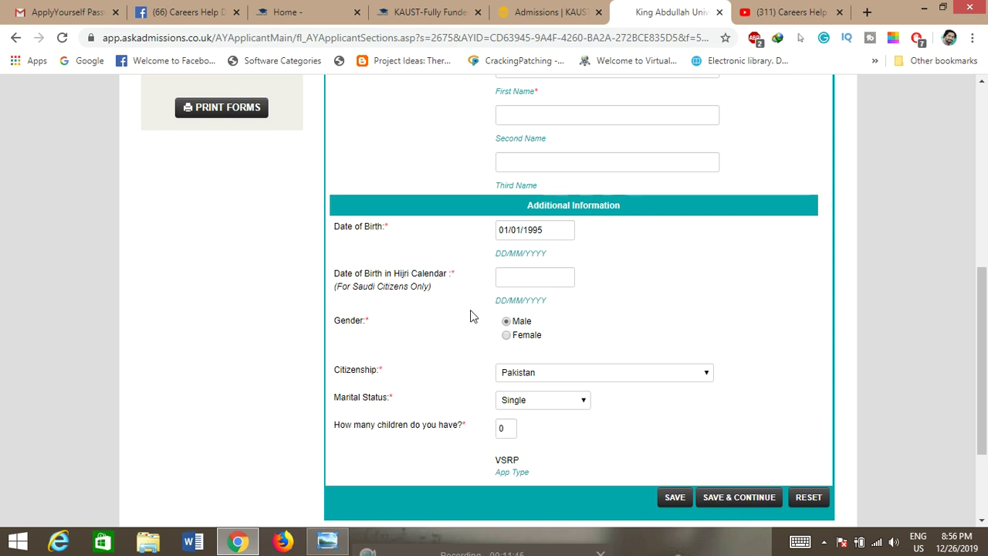
{"action": "scroll", "coordinate": [463, 278], "scroll_direction": "down", "scroll_amount": 1}
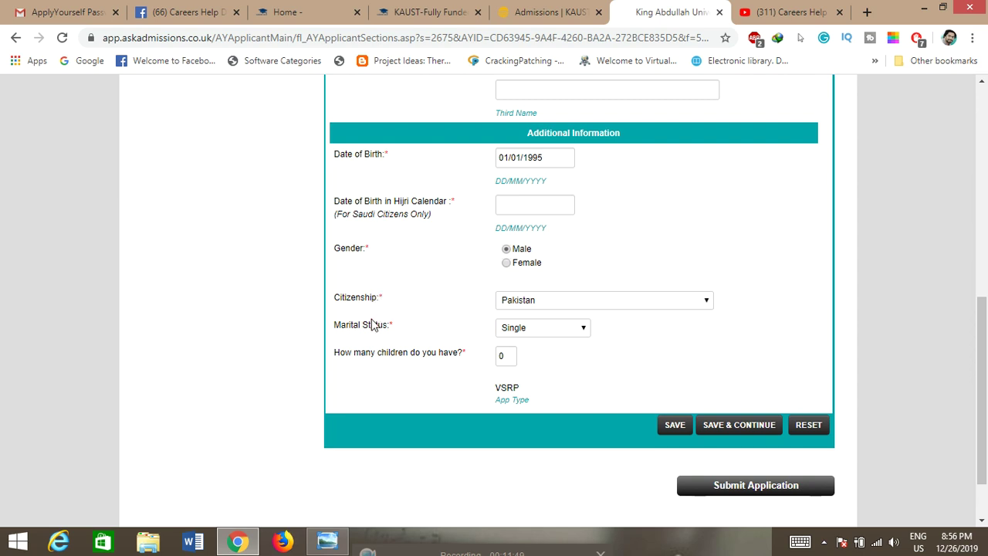
{"action": "left_click", "coordinate": [531, 332]}
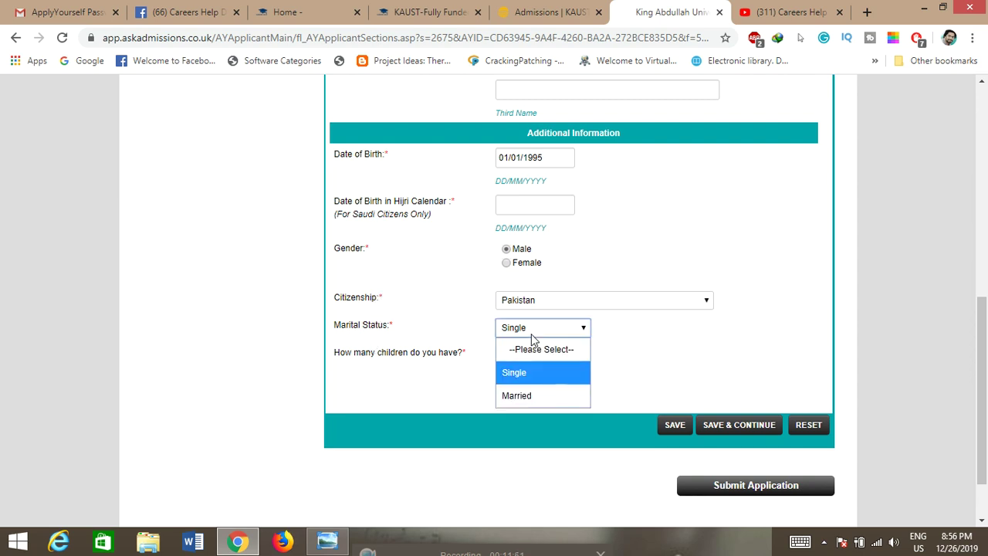
{"action": "left_click", "coordinate": [531, 332]}
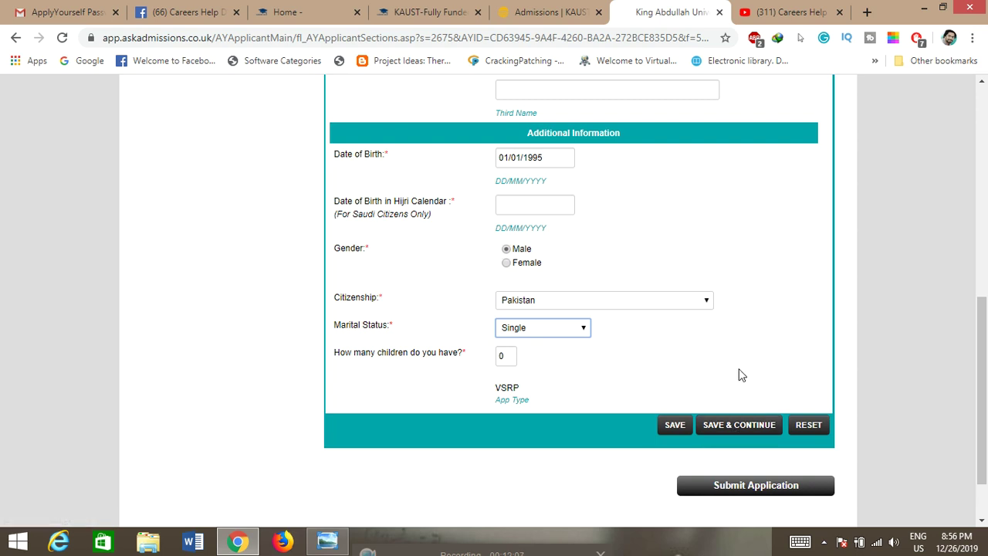
Step: Open the Contact Information section and review its email, address, phone, address validity, Skype username and Facebook URL fields
{"action": "scroll", "coordinate": [733, 438], "scroll_direction": "up", "scroll_amount": 5}
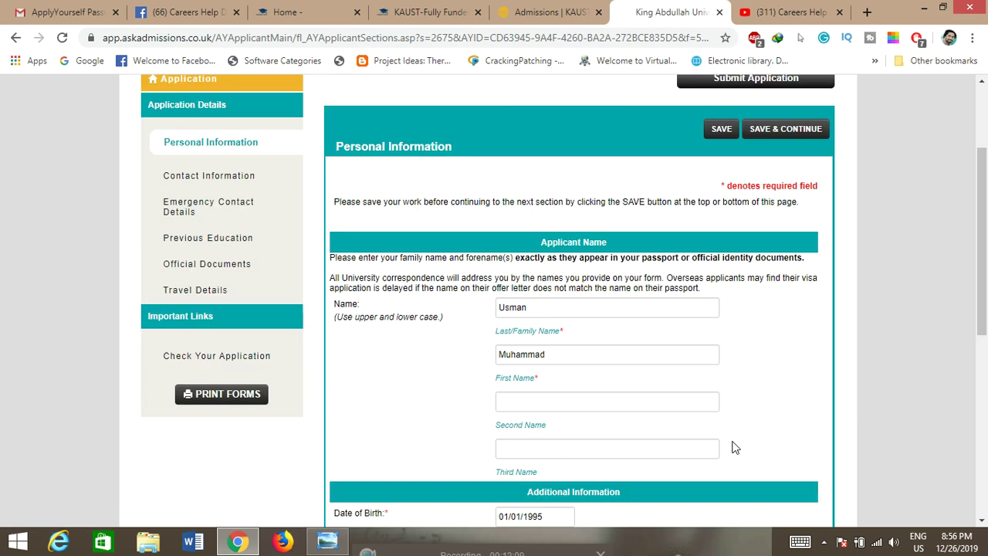
{"action": "left_click", "coordinate": [209, 179]}
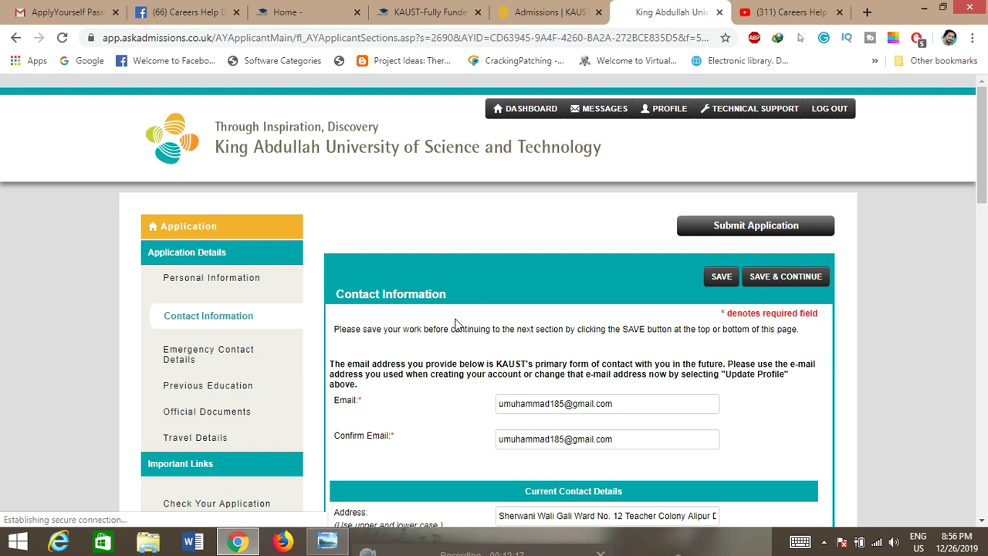
{"action": "scroll", "coordinate": [457, 322], "scroll_direction": "down", "scroll_amount": 2}
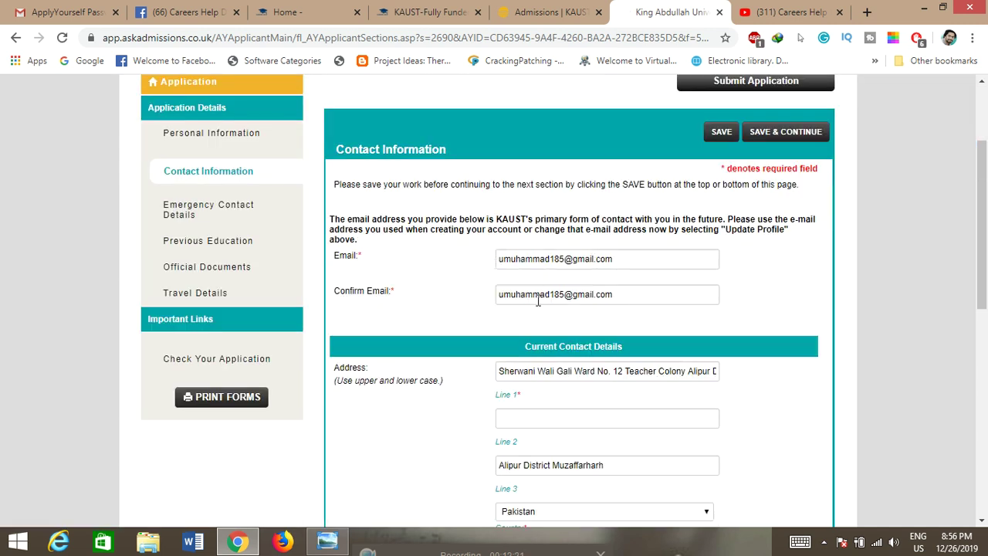
{"action": "scroll", "coordinate": [538, 301], "scroll_direction": "down", "scroll_amount": 1}
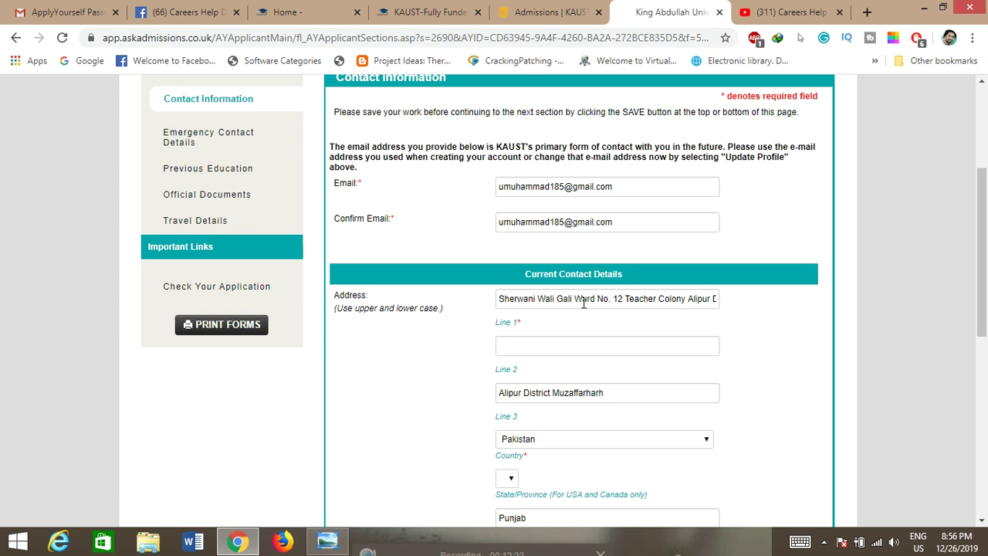
{"action": "scroll", "coordinate": [584, 303], "scroll_direction": "down", "scroll_amount": 1}
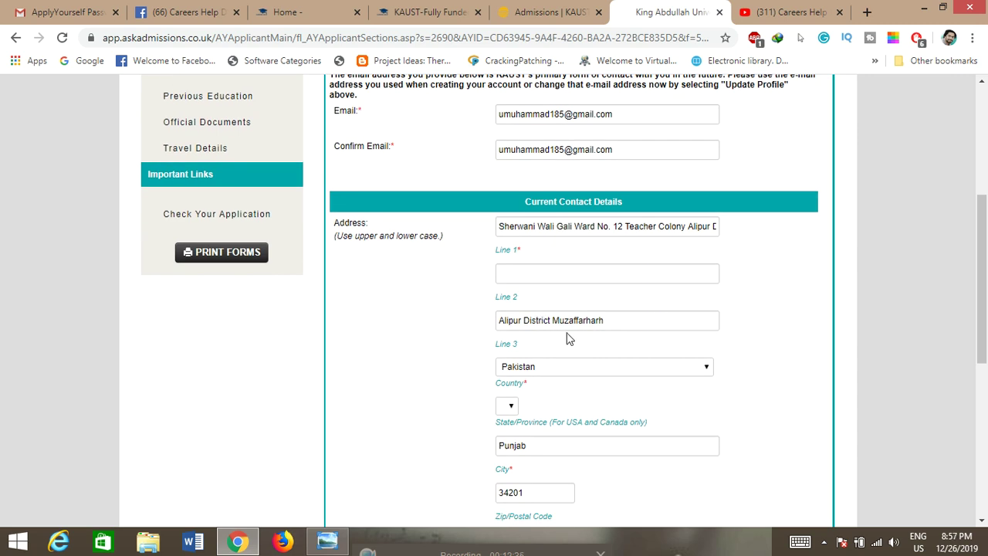
{"action": "scroll", "coordinate": [577, 334], "scroll_direction": "down", "scroll_amount": 1}
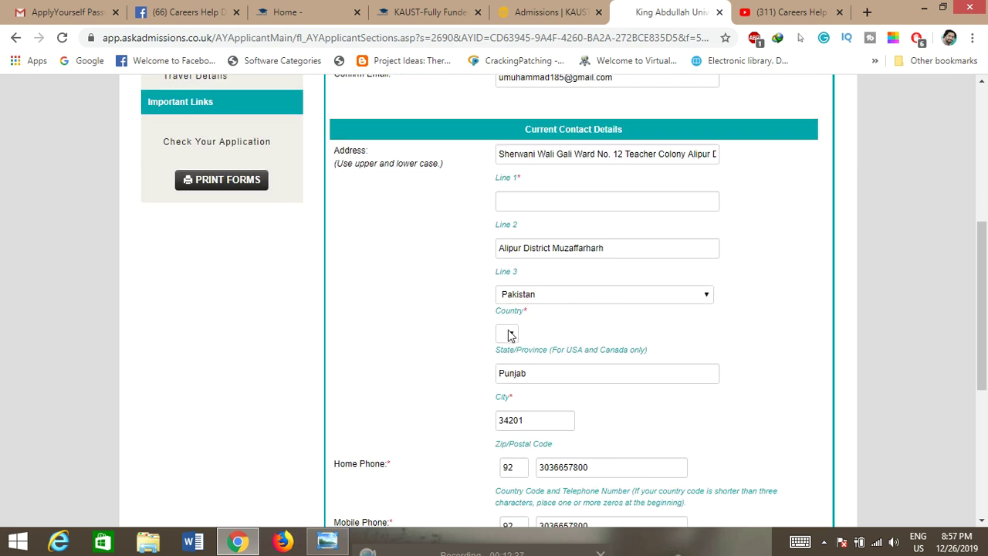
{"action": "scroll", "coordinate": [629, 302], "scroll_direction": "down", "scroll_amount": 2}
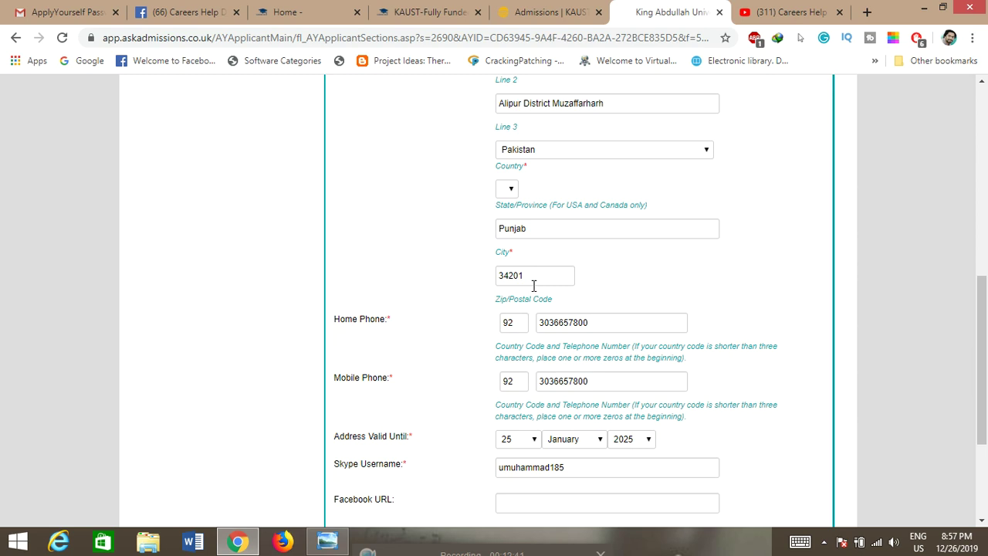
{"action": "scroll", "coordinate": [533, 285], "scroll_direction": "down", "scroll_amount": 1}
{"action": "scroll", "coordinate": [475, 266], "scroll_direction": "down", "scroll_amount": 2}
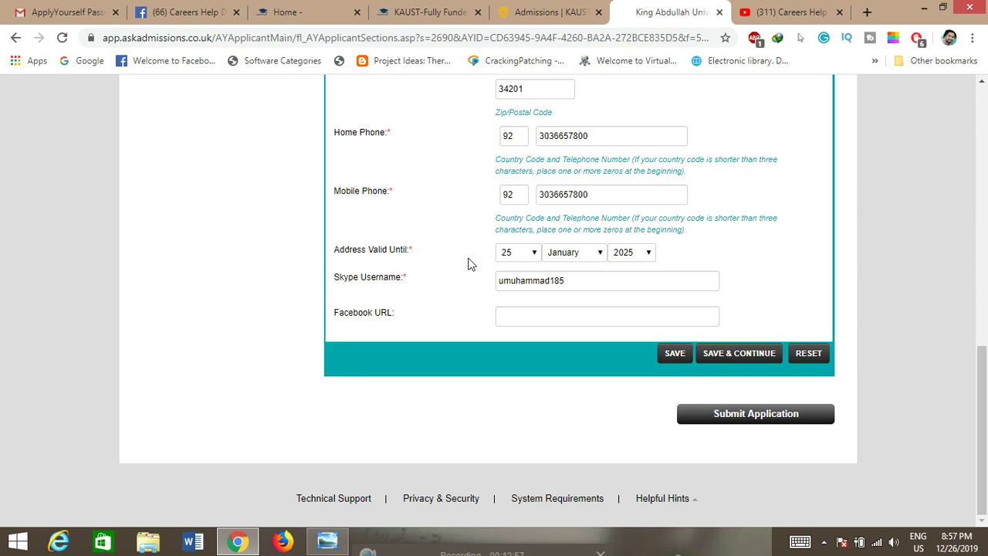
{"action": "left_click_drag", "start_coordinate": [584, 282], "coordinate": [496, 285]}
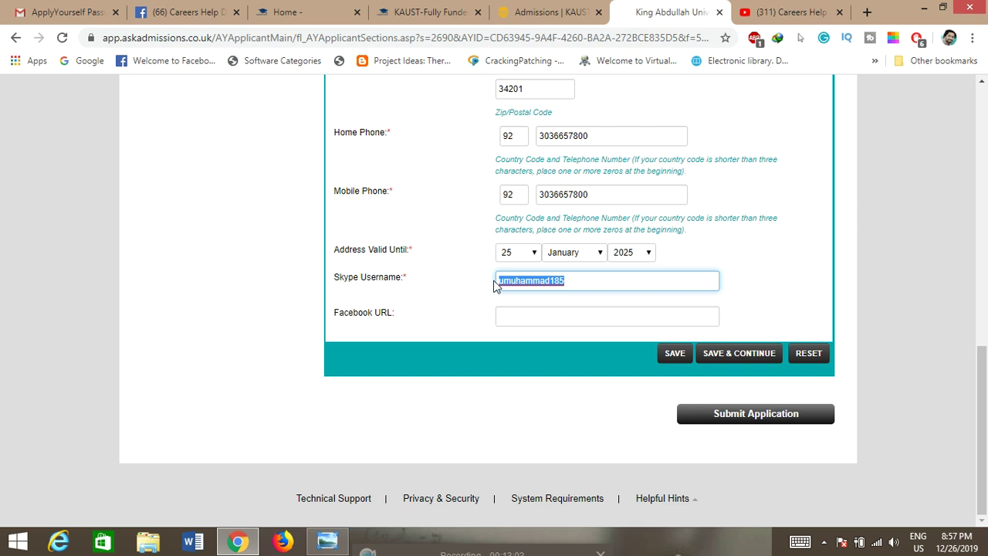
{"action": "left_click", "coordinate": [529, 316]}
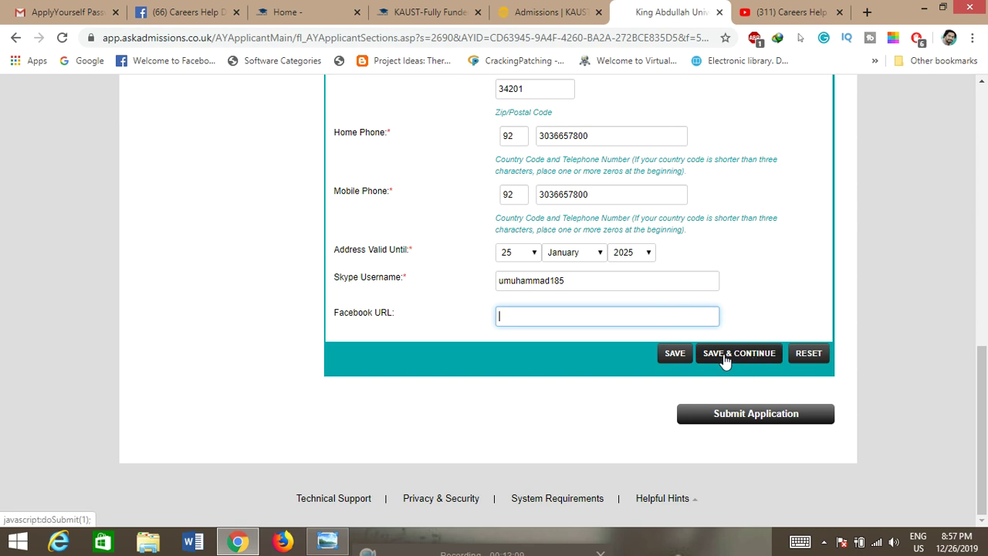
Step: Open the Emergency Contact Details section and review its relationship, name, email and mobile phone fields
{"action": "scroll", "coordinate": [560, 324], "scroll_direction": "up", "scroll_amount": 10}
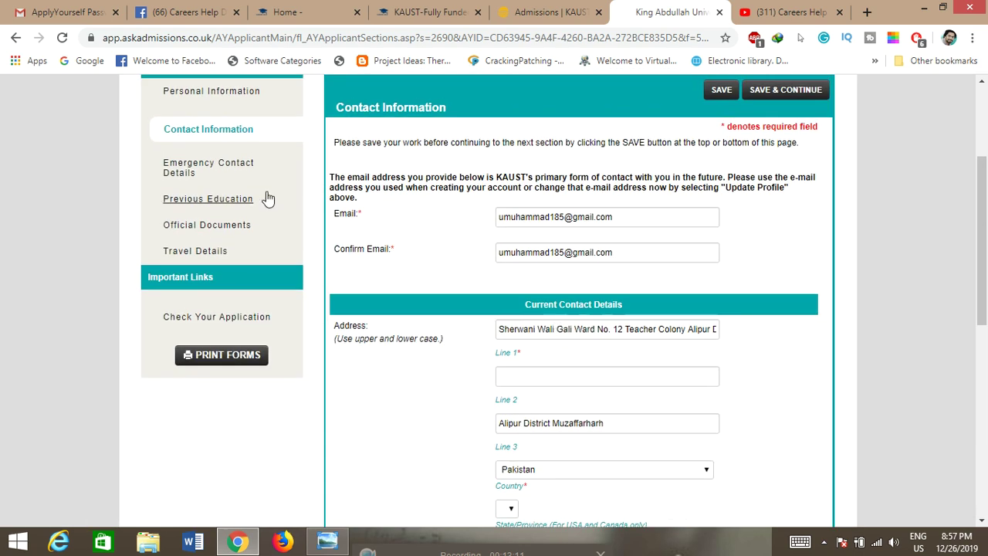
{"action": "left_click", "coordinate": [197, 177]}
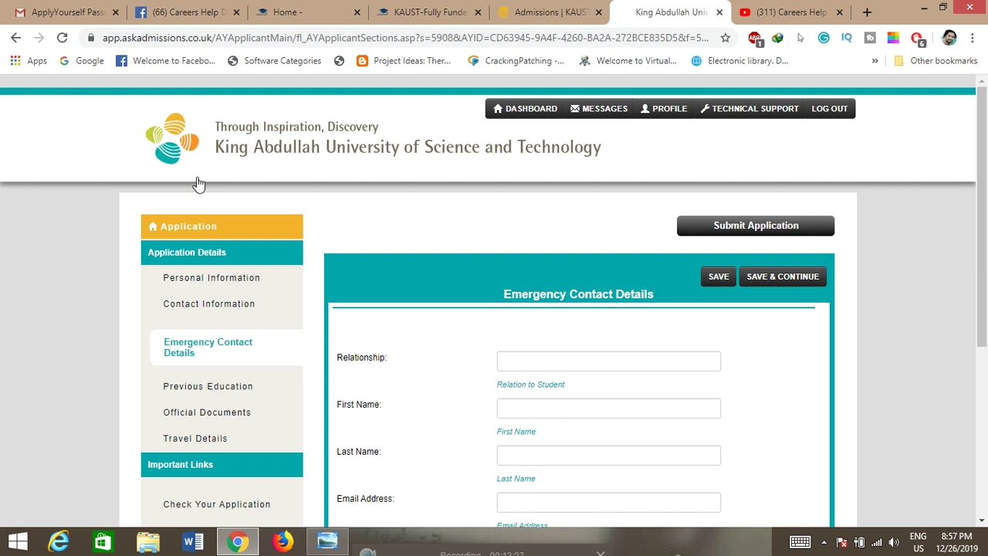
{"action": "scroll", "coordinate": [195, 182], "scroll_direction": "down", "scroll_amount": 1}
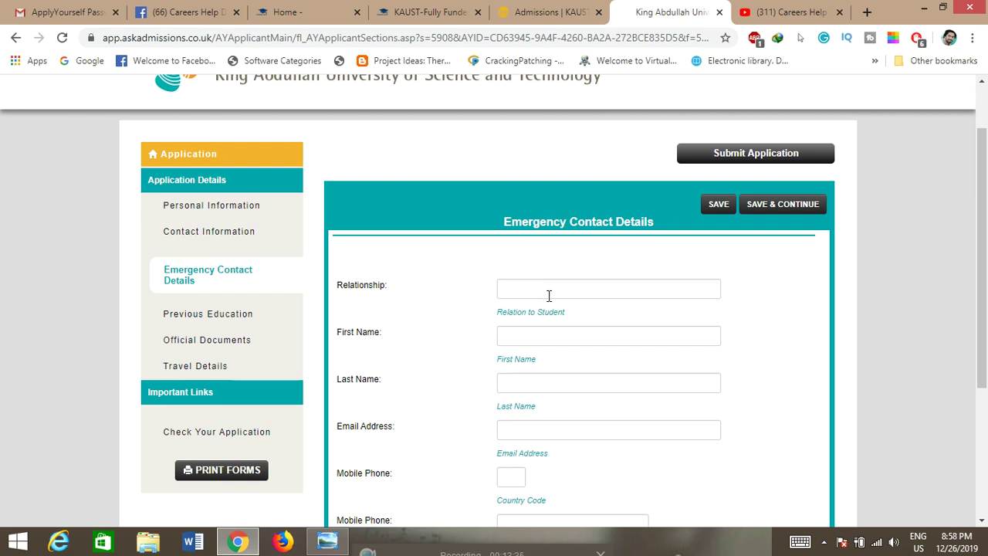
{"action": "scroll", "coordinate": [550, 307], "scroll_direction": "down", "scroll_amount": 2}
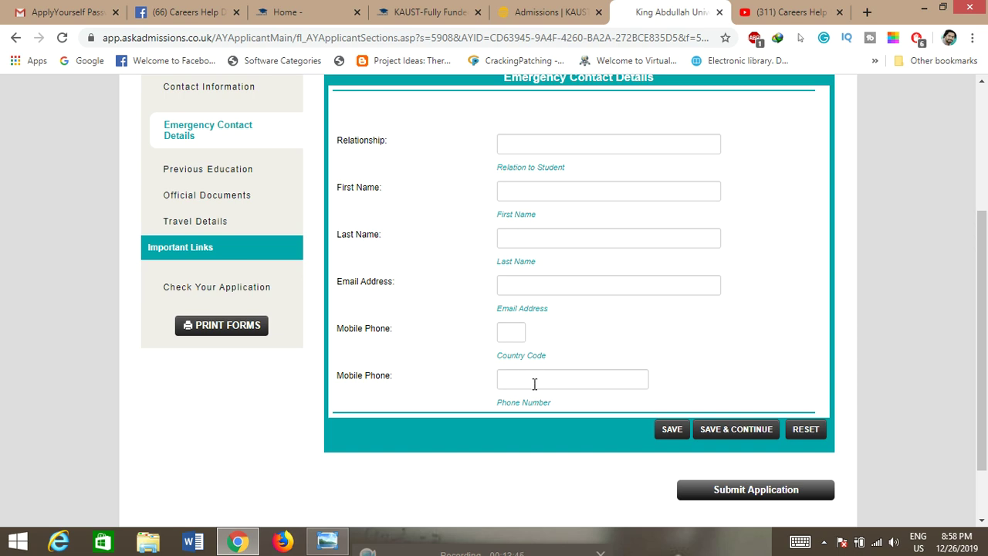
Step: Open the Previous Education section and review its bachelor degree institution fields
{"action": "scroll", "coordinate": [741, 428], "scroll_direction": "up", "scroll_amount": 1}
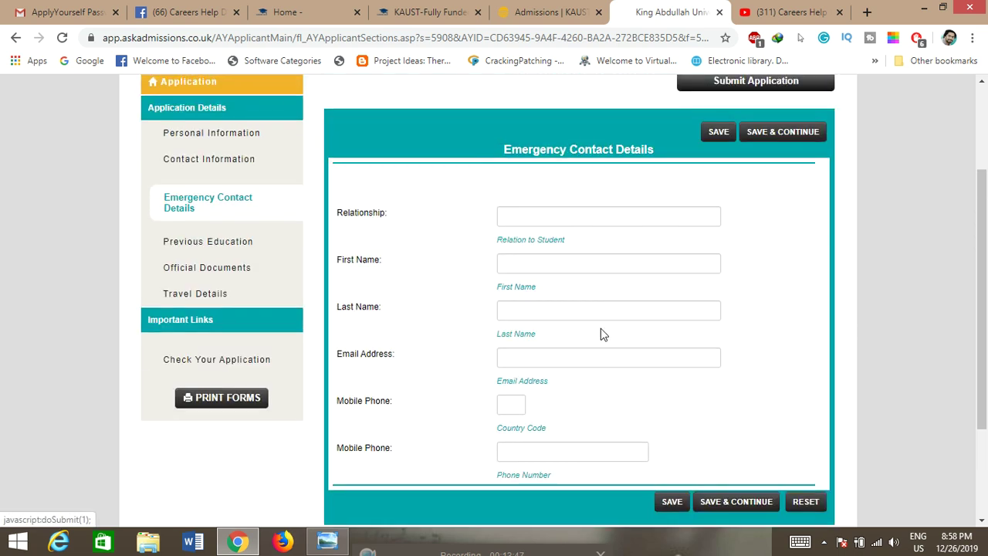
{"action": "left_click", "coordinate": [215, 244]}
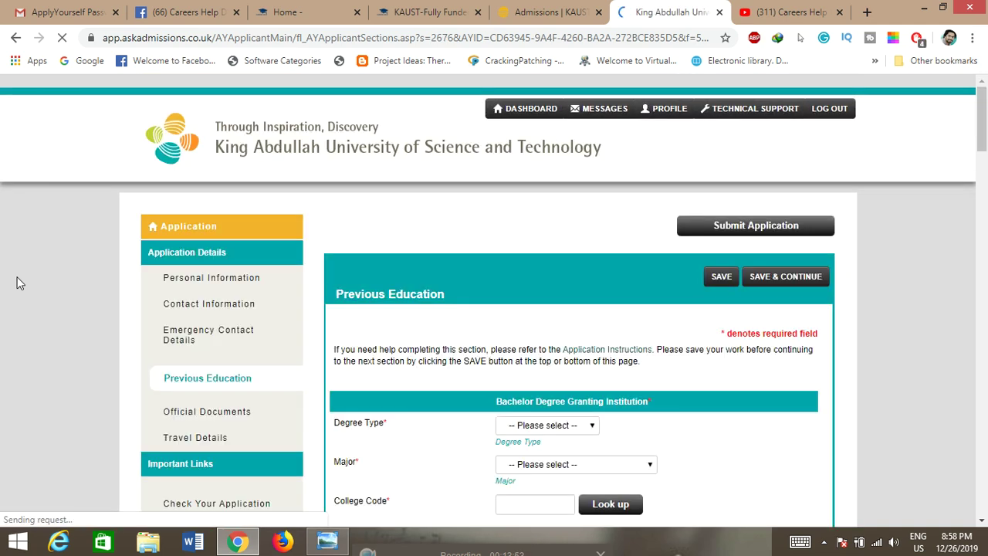
{"action": "scroll", "coordinate": [1, 305], "scroll_direction": "down", "scroll_amount": 2}
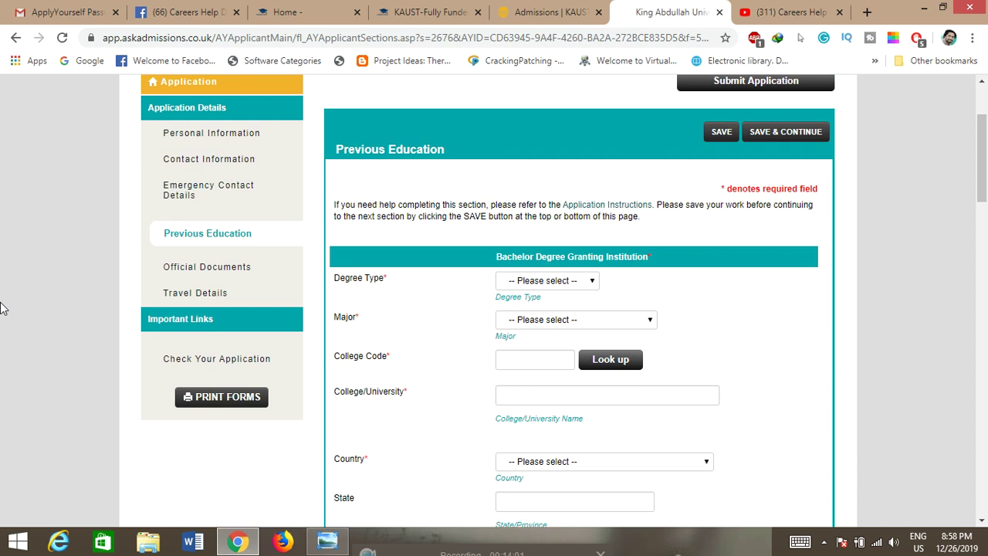
{"action": "scroll", "coordinate": [2, 307], "scroll_direction": "down", "scroll_amount": 1}
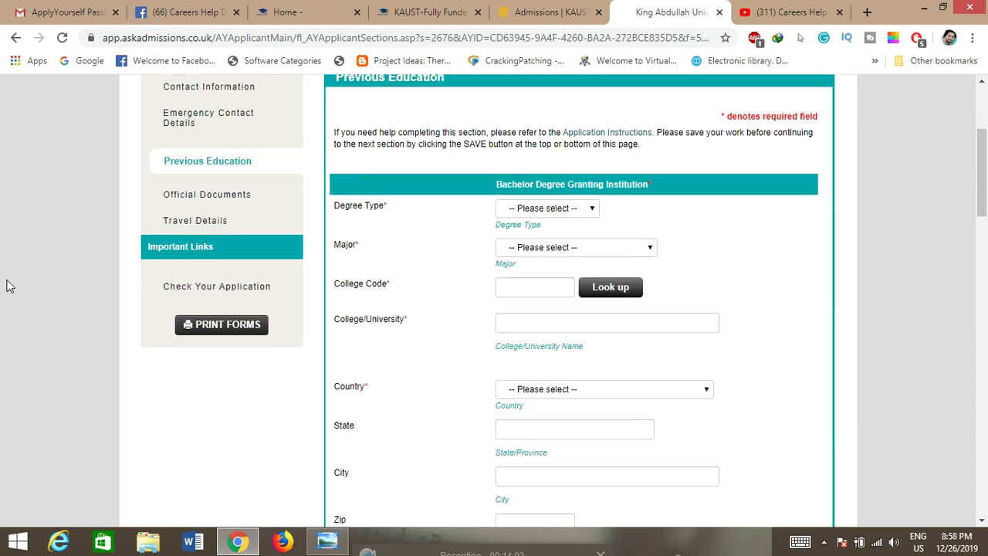
Step: Set the bachelor degree type to BS and the major to Applied Chemistry
{"action": "left_click", "coordinate": [564, 210]}
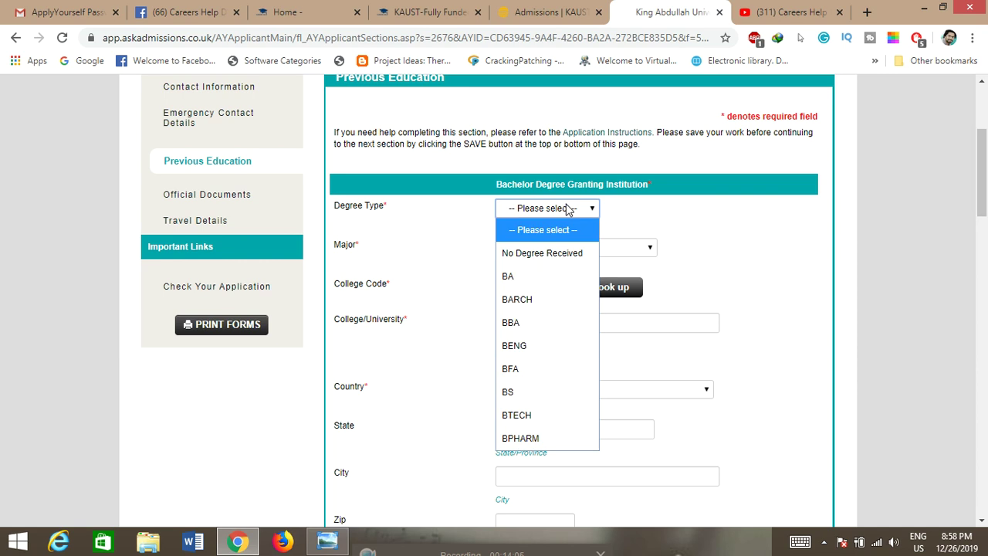
{"action": "scroll", "coordinate": [509, 454], "scroll_direction": "down", "scroll_amount": 1}
{"action": "scroll", "coordinate": [508, 454], "scroll_direction": "down", "scroll_amount": 1}
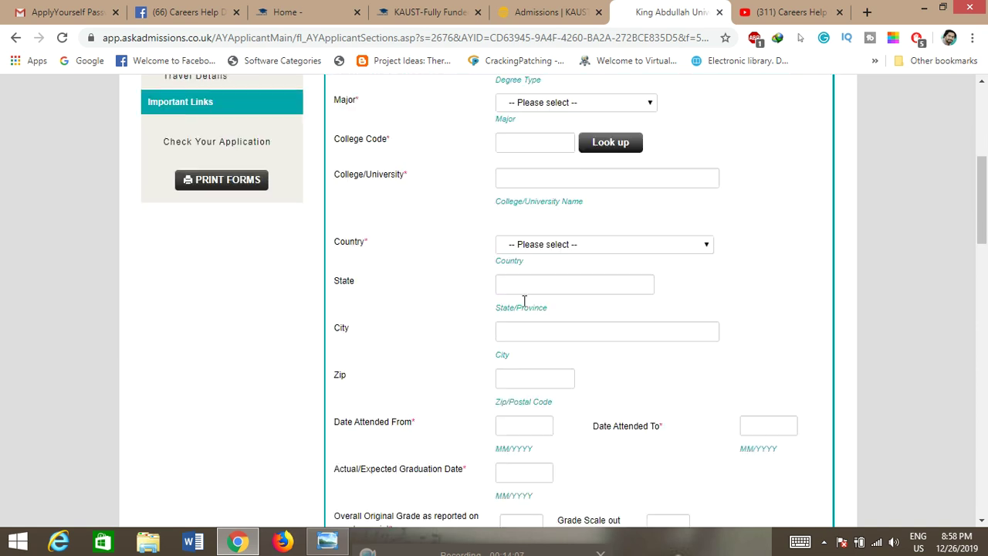
{"action": "scroll", "coordinate": [538, 297], "scroll_direction": "up", "scroll_amount": 1}
{"action": "left_click", "coordinate": [575, 143]}
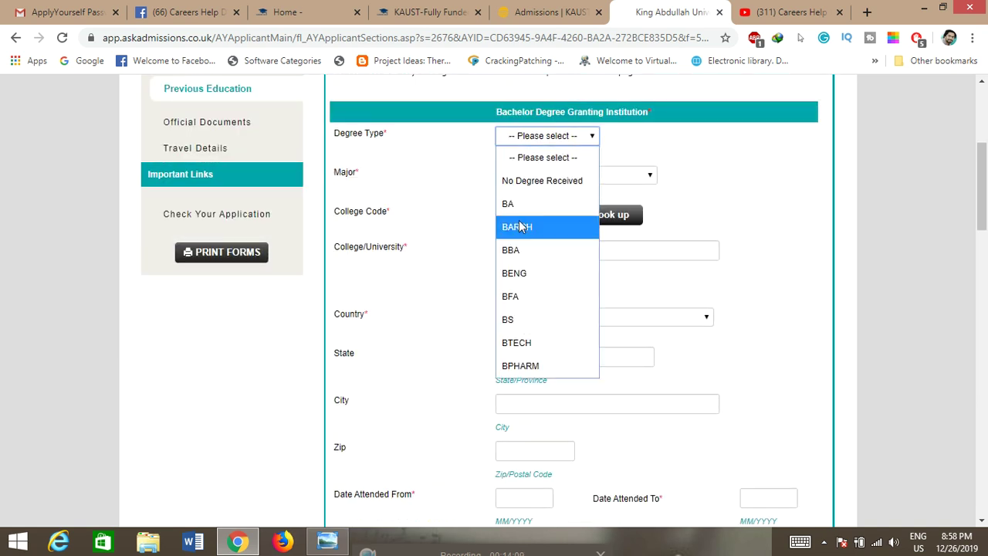
{"action": "left_click", "coordinate": [511, 319]}
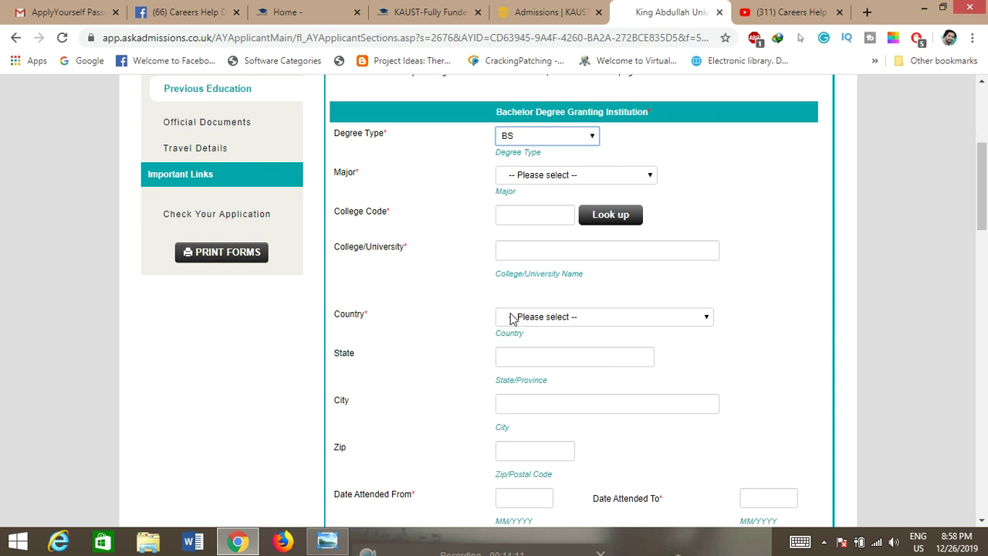
{"action": "left_click", "coordinate": [620, 177]}
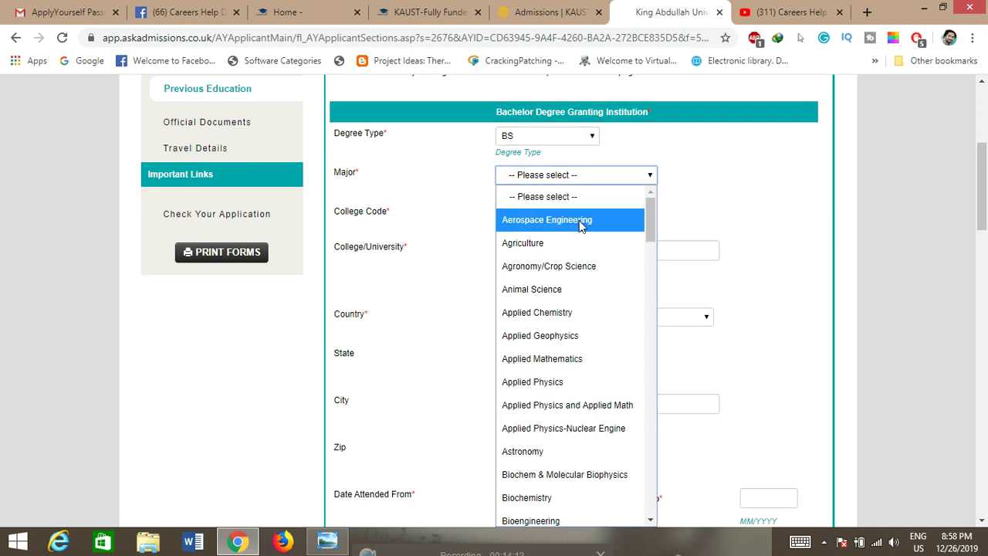
{"action": "left_click", "coordinate": [560, 310]}
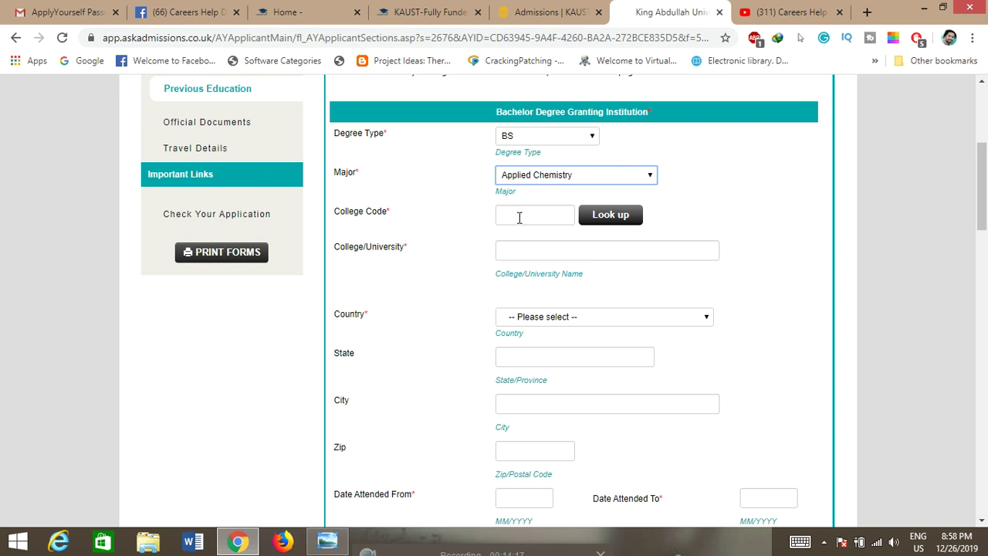
Step: Look up the college code for university of gujrat in Pakistan and select the University of Gujrat entry for the form
{"action": "left_click", "coordinate": [612, 220]}
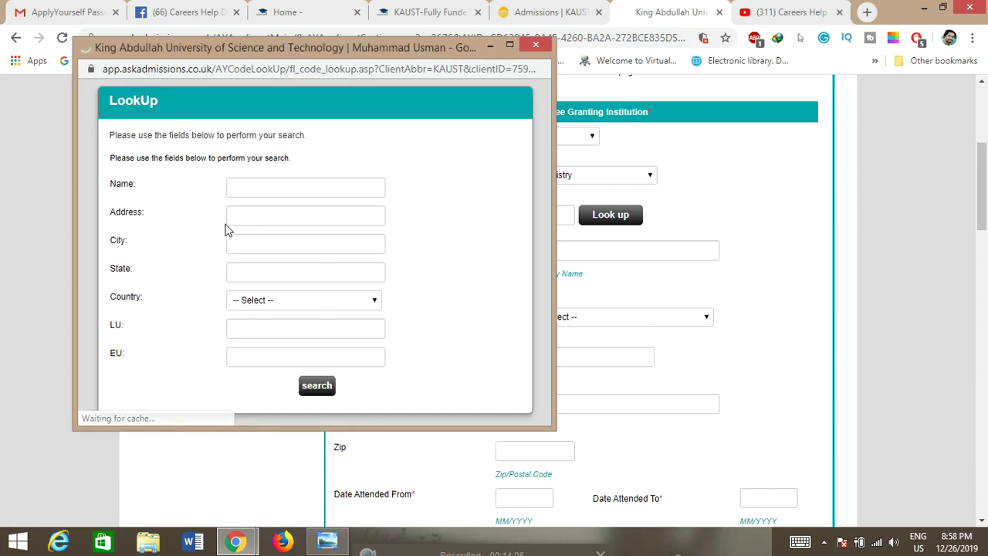
{"action": "left_click", "coordinate": [293, 186]}
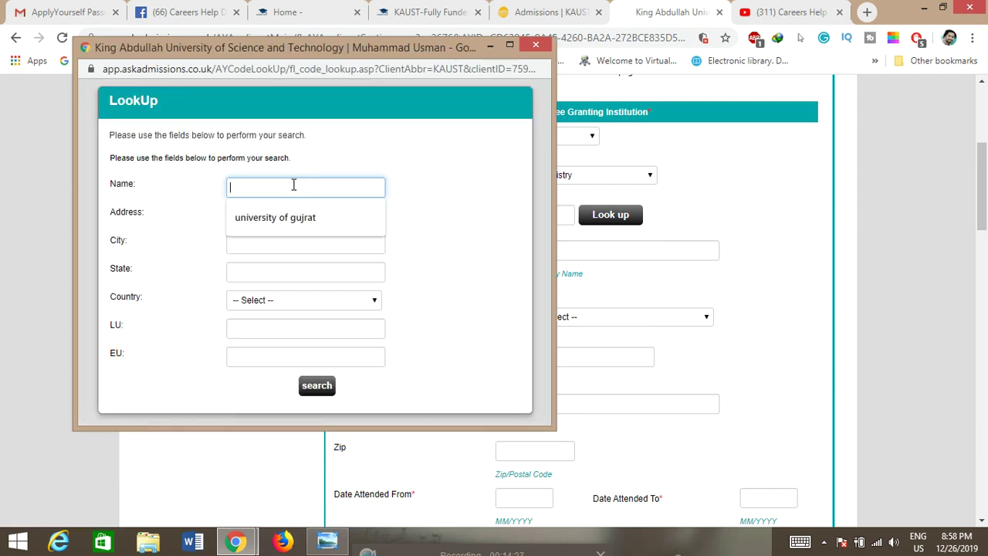
{"action": "left_click", "coordinate": [304, 216]}
{"action": "left_click", "coordinate": [326, 305]}
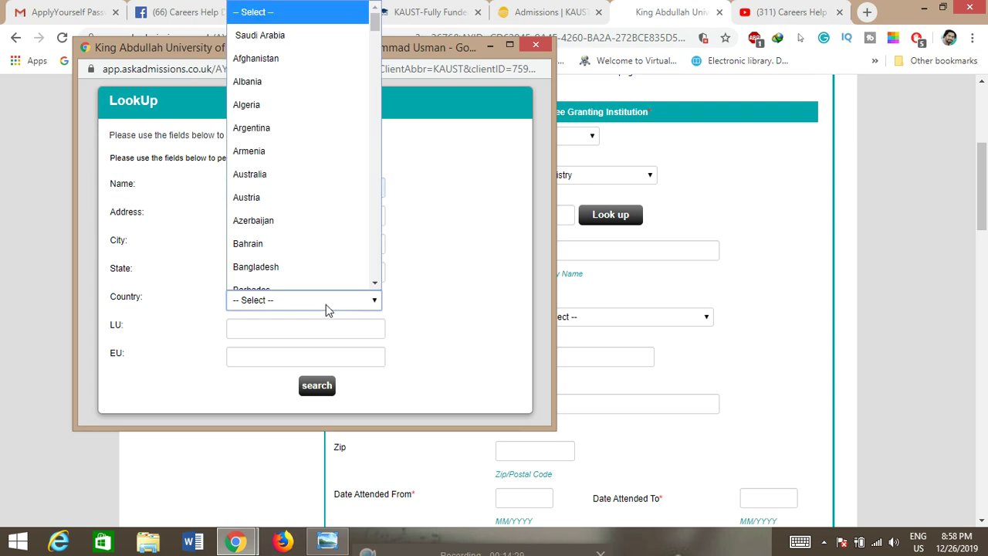
{"action": "key", "text": "p"}
{"action": "key", "text": "Return"}
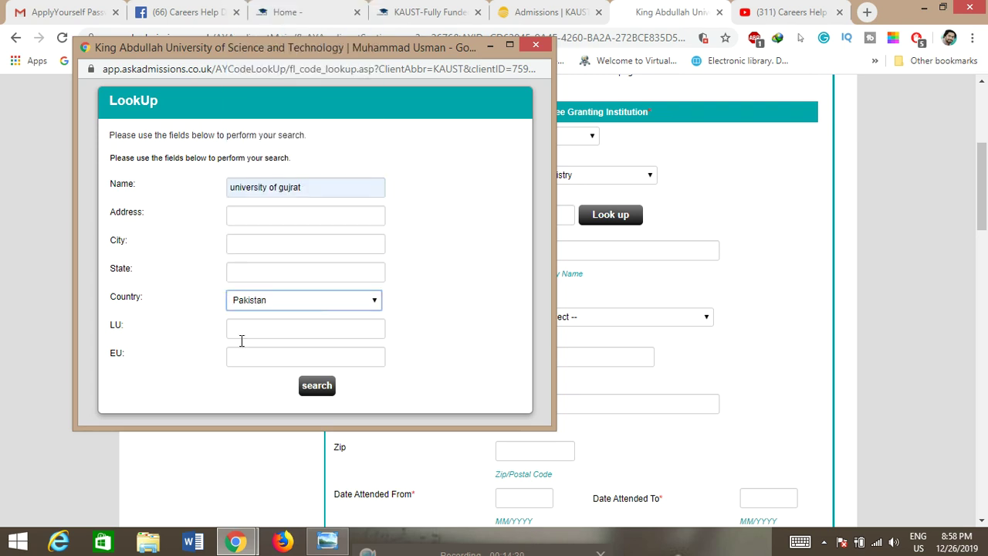
{"action": "left_click", "coordinate": [326, 387]}
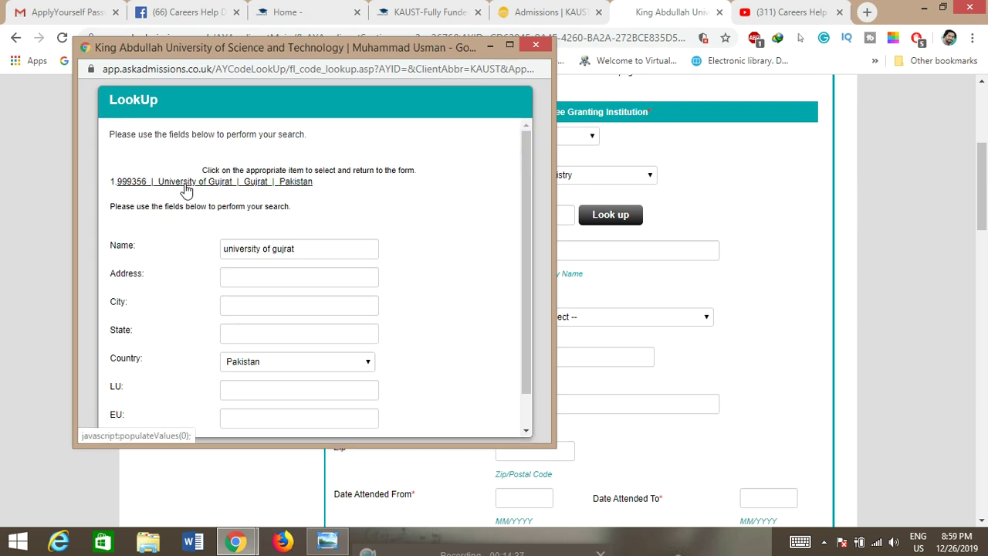
{"action": "left_click", "coordinate": [139, 191]}
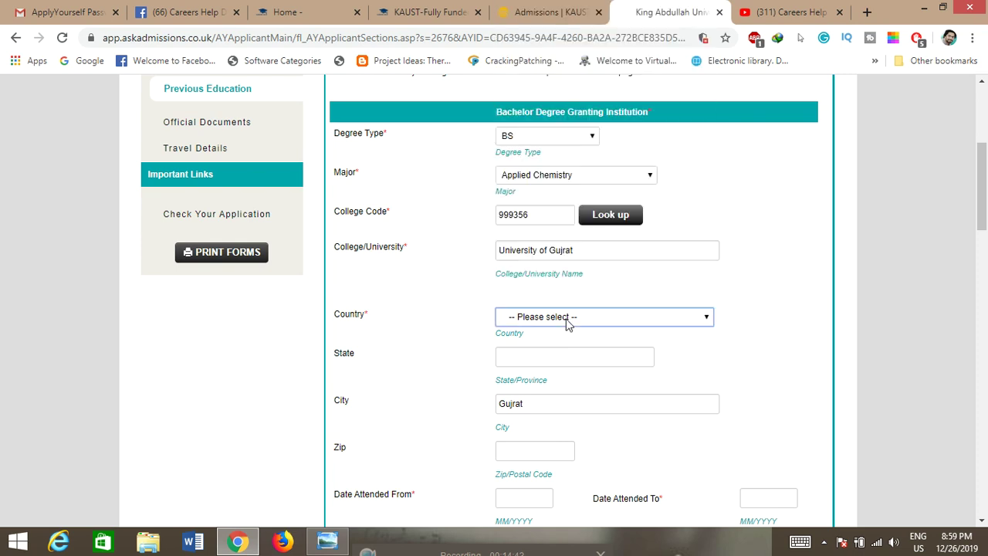
Step: Review the bachelor degree location, attendance date and grade fields, and answer Yes to English being the primary language of instruction
{"action": "scroll", "coordinate": [556, 360], "scroll_direction": "down", "scroll_amount": 2}
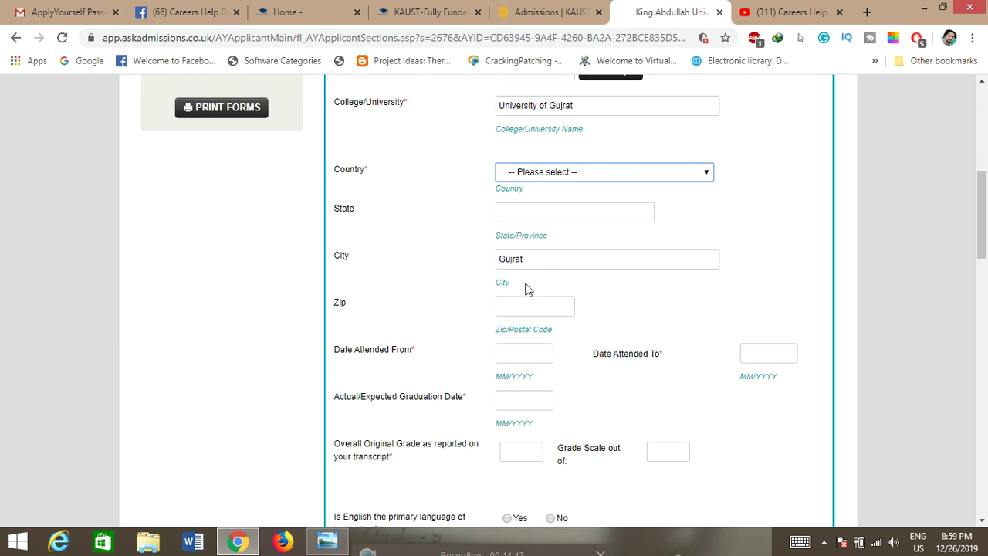
{"action": "scroll", "coordinate": [522, 304], "scroll_direction": "down", "scroll_amount": 1}
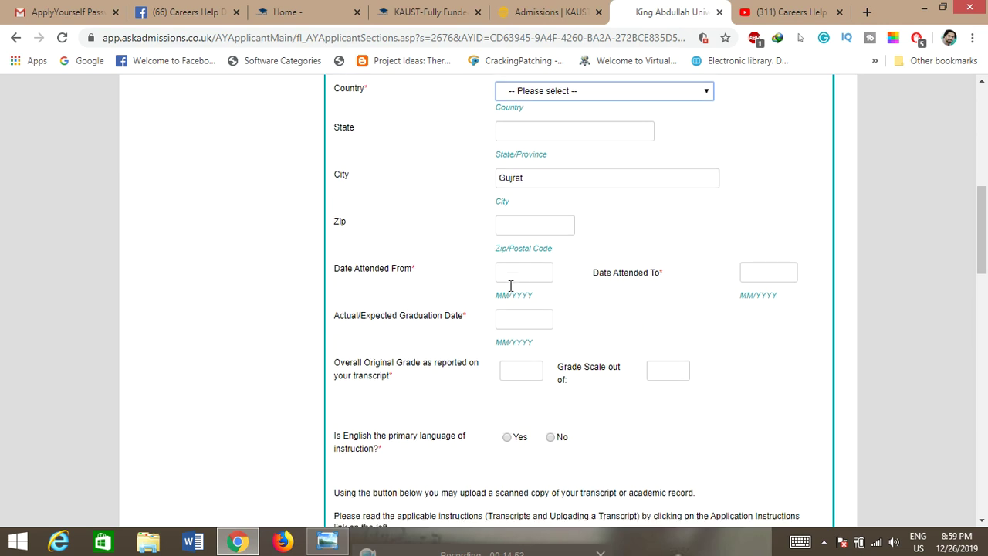
{"action": "scroll", "coordinate": [525, 281], "scroll_direction": "down", "scroll_amount": 1}
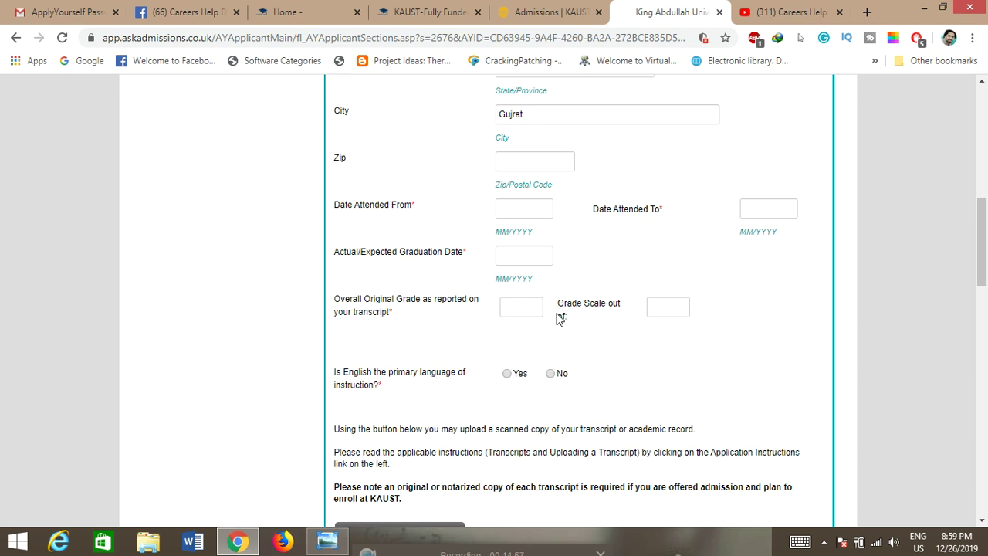
{"action": "scroll", "coordinate": [541, 309], "scroll_direction": "down", "scroll_amount": 1}
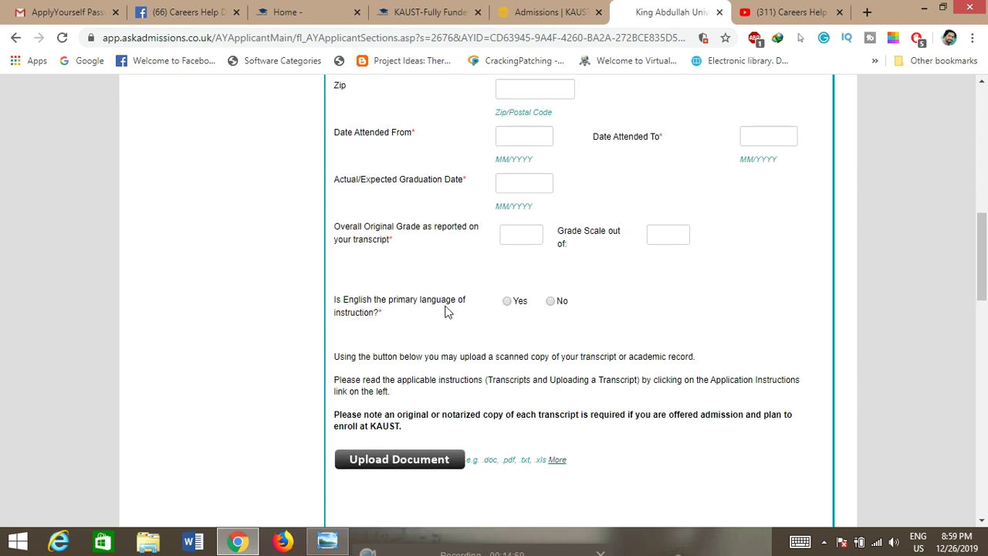
{"action": "triple_click", "coordinate": [424, 296]}
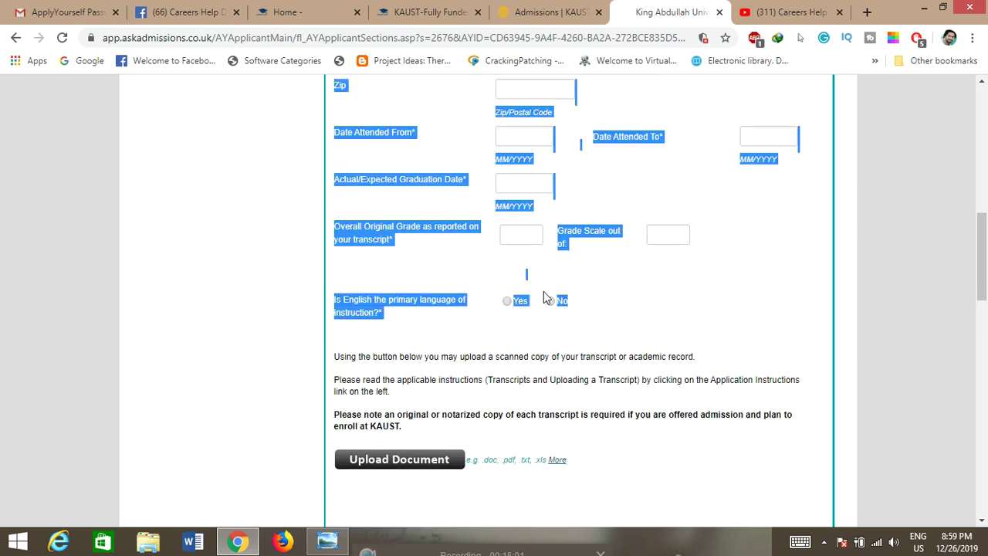
{"action": "left_click", "coordinate": [436, 355]}
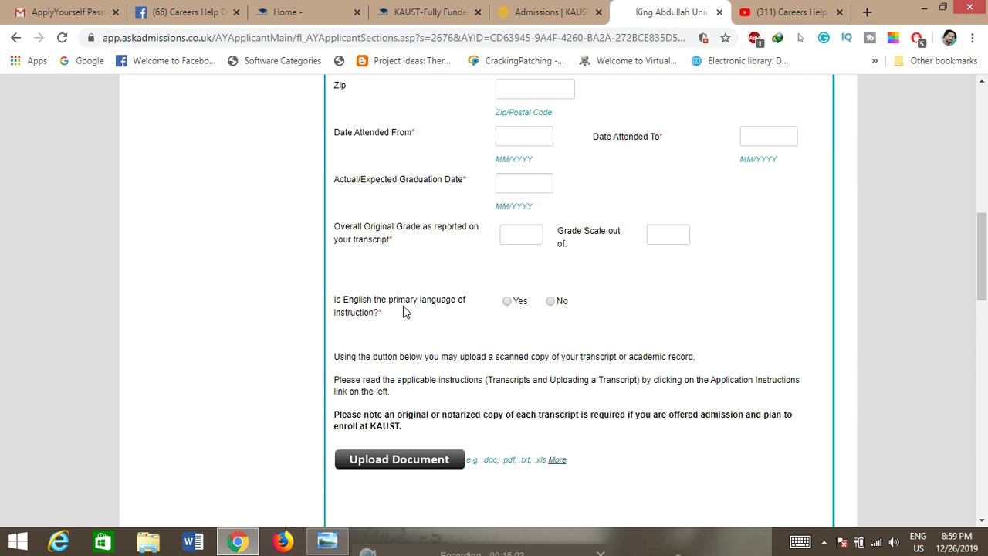
{"action": "left_click", "coordinate": [505, 307]}
Step: Review the transcript upload option and answer Yes to having been dismissed or suspended from an academic institution
{"action": "scroll", "coordinate": [499, 347], "scroll_direction": "down", "scroll_amount": 1}
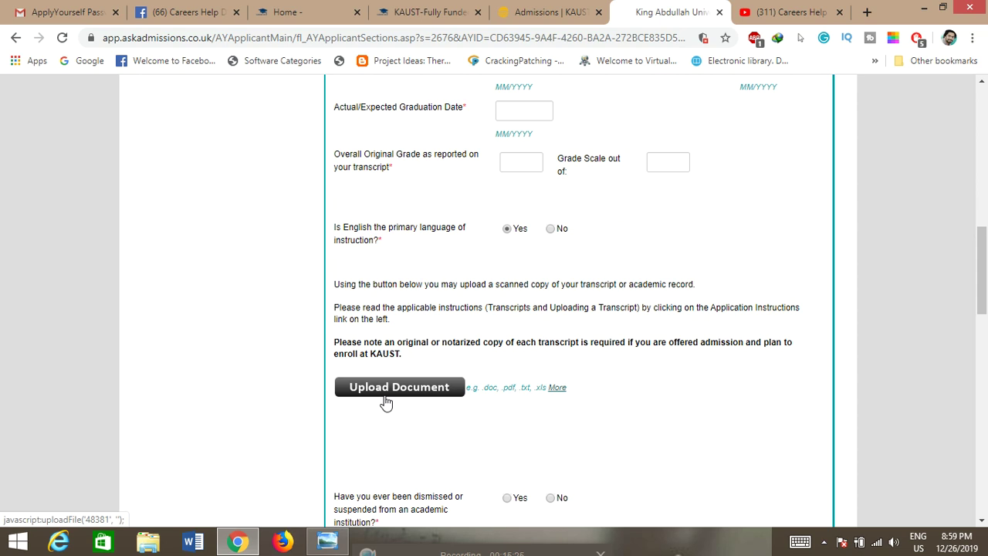
{"action": "scroll", "coordinate": [416, 378], "scroll_direction": "down", "scroll_amount": 2}
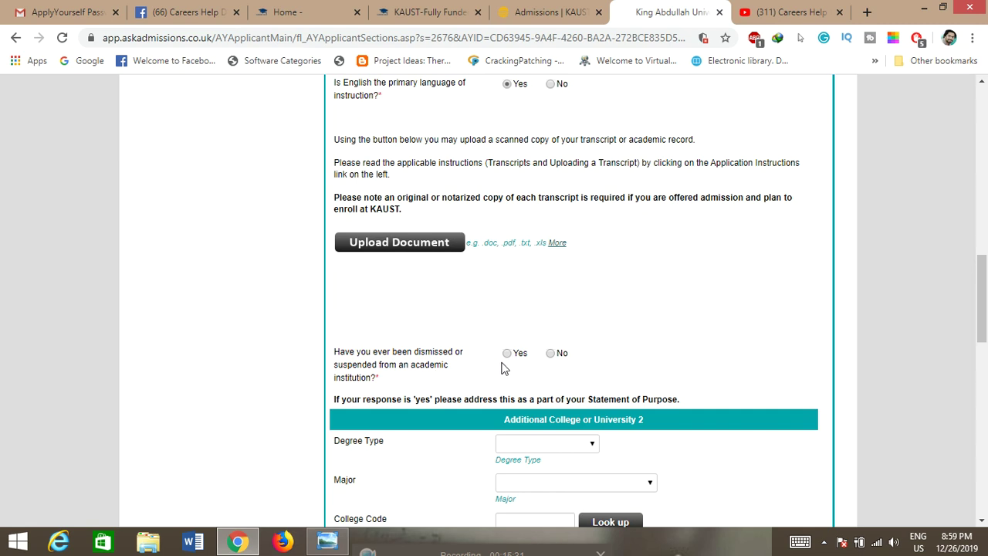
{"action": "scroll", "coordinate": [510, 361], "scroll_direction": "down", "scroll_amount": 2}
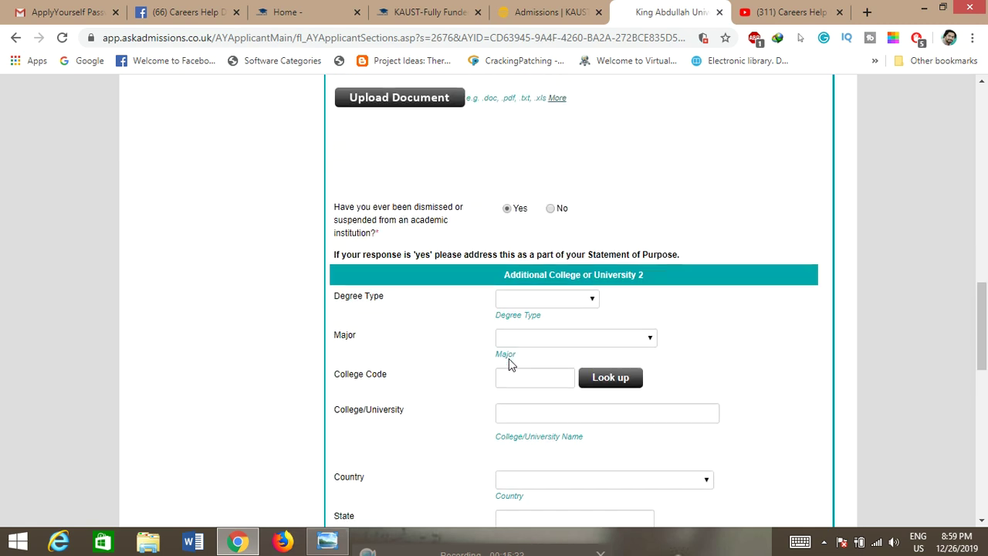
Step: Review the degree type options and remaining fields under Additional College or University 2 without choosing any
{"action": "left_click", "coordinate": [584, 306]}
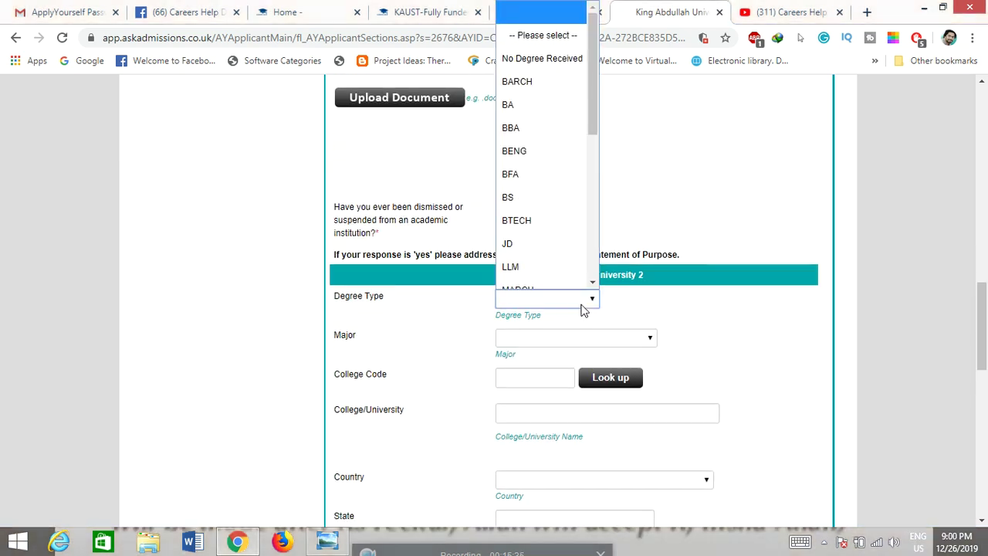
{"action": "scroll", "coordinate": [545, 231], "scroll_direction": "up", "scroll_amount": 1}
{"action": "scroll", "coordinate": [560, 348], "scroll_direction": "down", "scroll_amount": 1}
{"action": "left_click", "coordinate": [563, 308]}
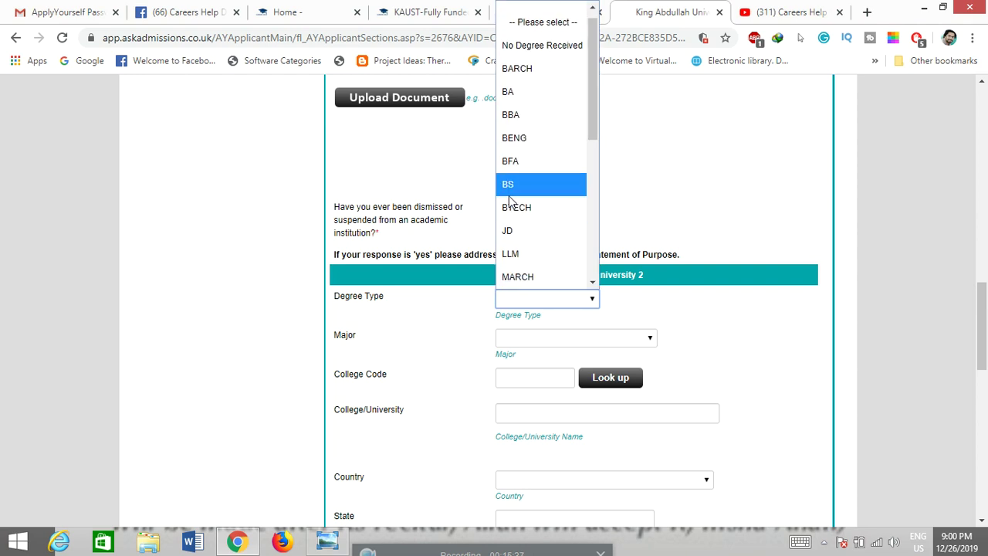
{"action": "scroll", "coordinate": [524, 232], "scroll_direction": "down", "scroll_amount": 5}
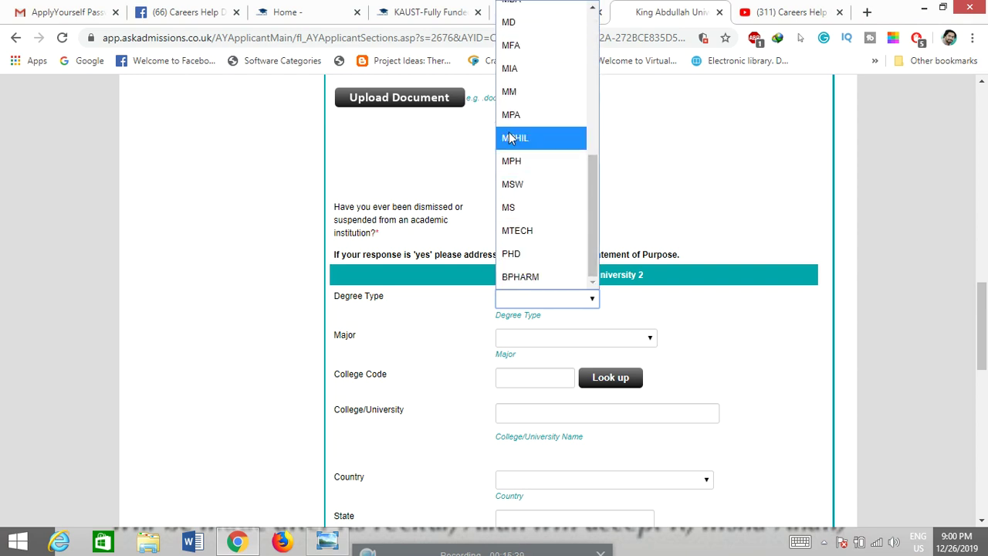
{"action": "scroll", "coordinate": [517, 104], "scroll_direction": "up", "scroll_amount": 3}
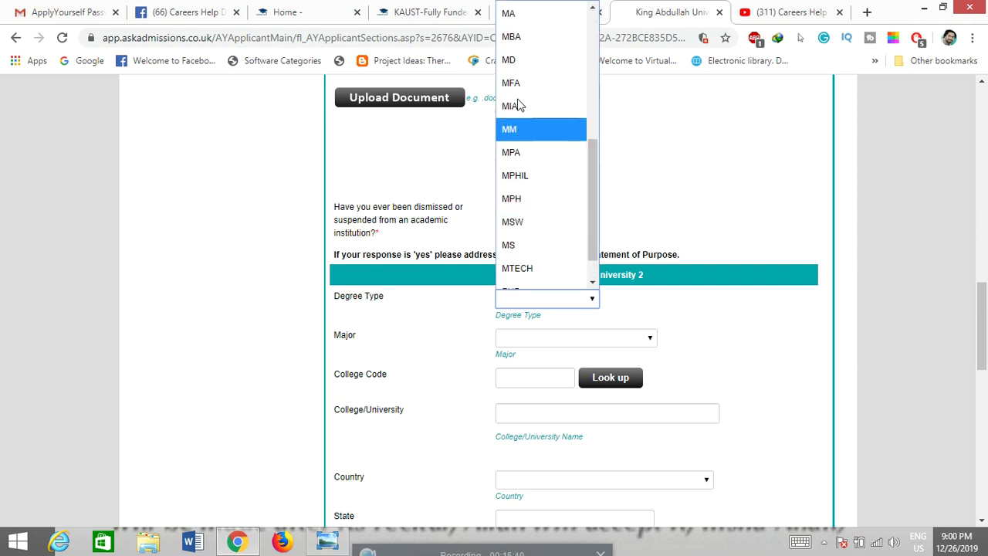
{"action": "left_click", "coordinate": [734, 329]}
{"action": "scroll", "coordinate": [461, 340], "scroll_direction": "down", "scroll_amount": 8}
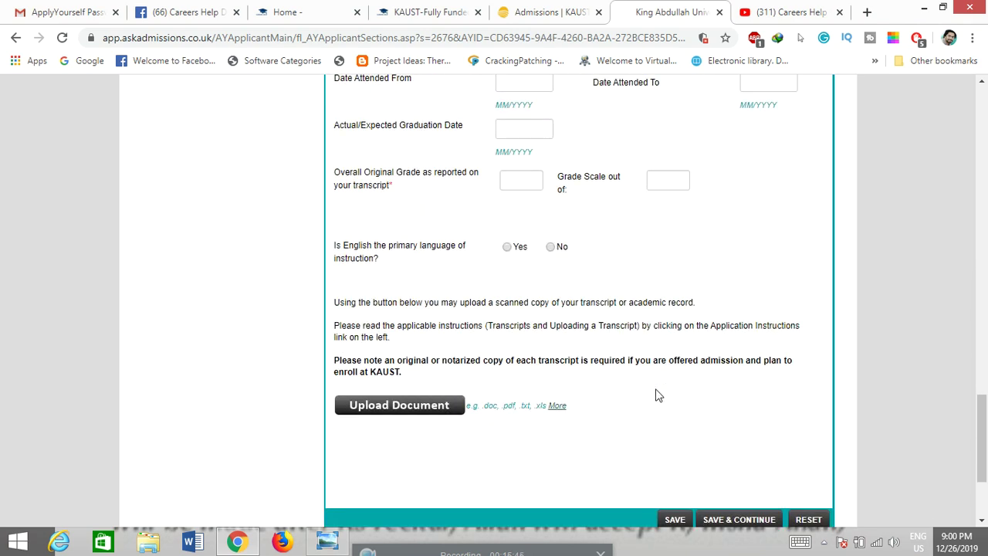
Step: Open the Official Documents section and review its resume, statement of purpose, passport details and recommendation writer requirements
{"action": "scroll", "coordinate": [729, 509], "scroll_direction": "up", "scroll_amount": 5}
{"action": "scroll", "coordinate": [689, 463], "scroll_direction": "up", "scroll_amount": 11}
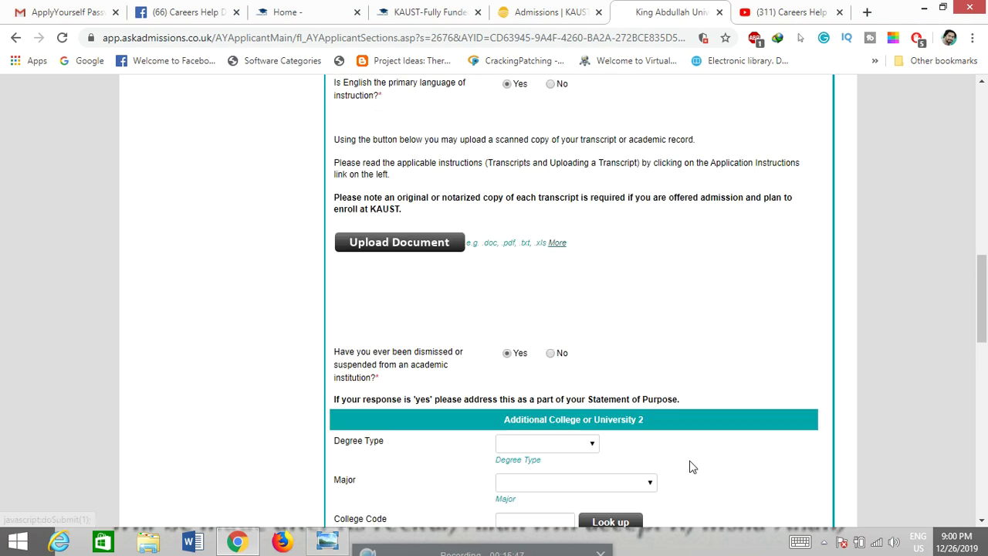
{"action": "scroll", "coordinate": [455, 280], "scroll_direction": "up", "scroll_amount": 2}
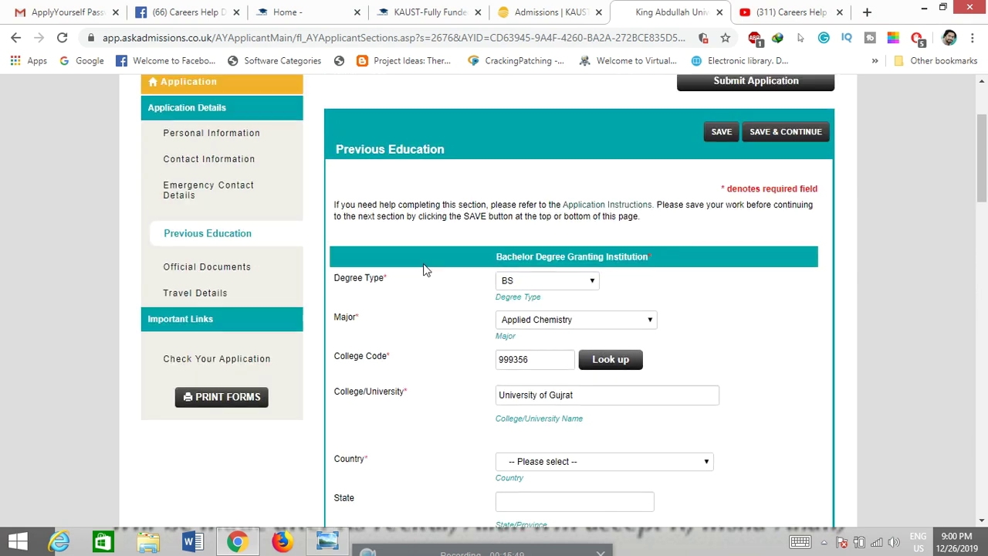
{"action": "left_click", "coordinate": [189, 271]}
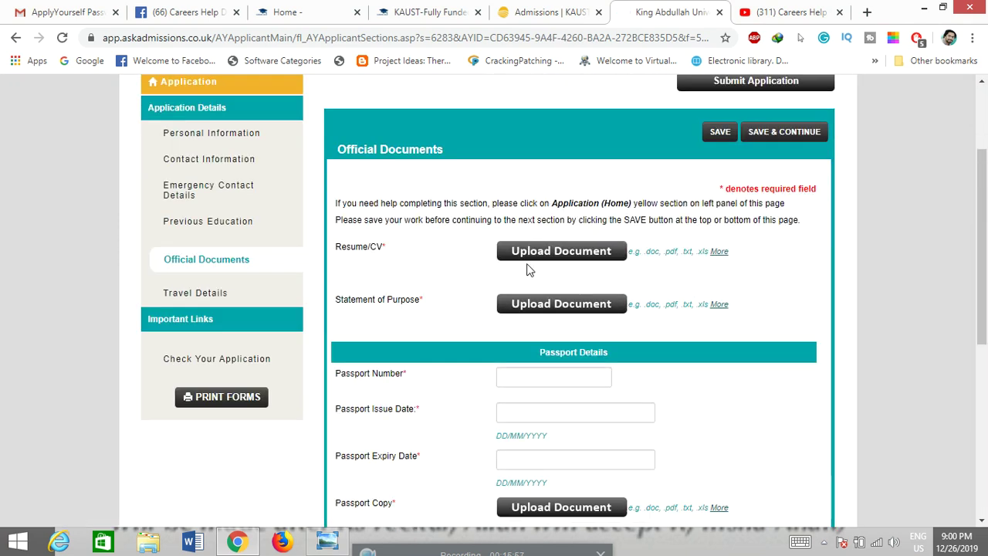
{"action": "scroll", "coordinate": [543, 315], "scroll_direction": "down", "scroll_amount": 1}
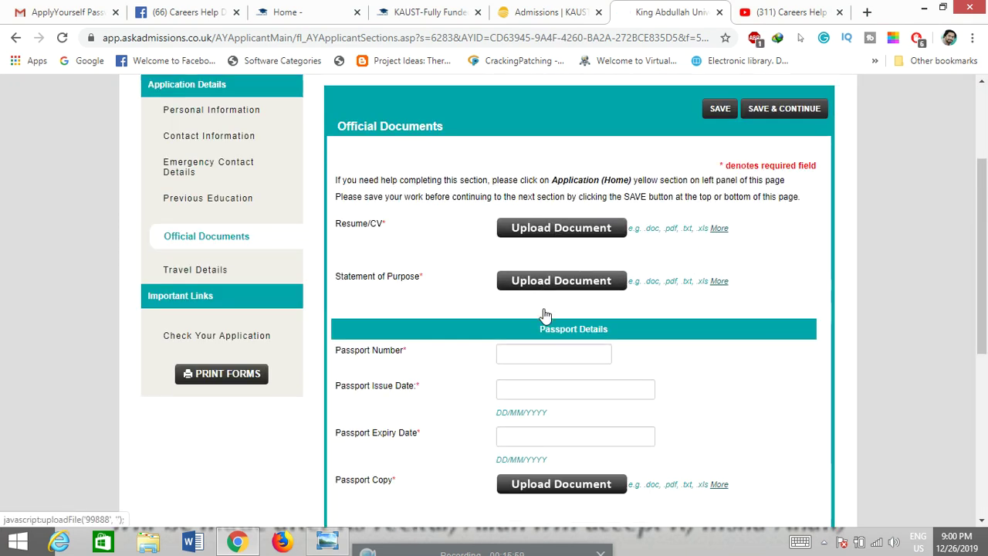
{"action": "scroll", "coordinate": [525, 290], "scroll_direction": "down", "scroll_amount": 1}
{"action": "scroll", "coordinate": [525, 290], "scroll_direction": "down", "scroll_amount": 1}
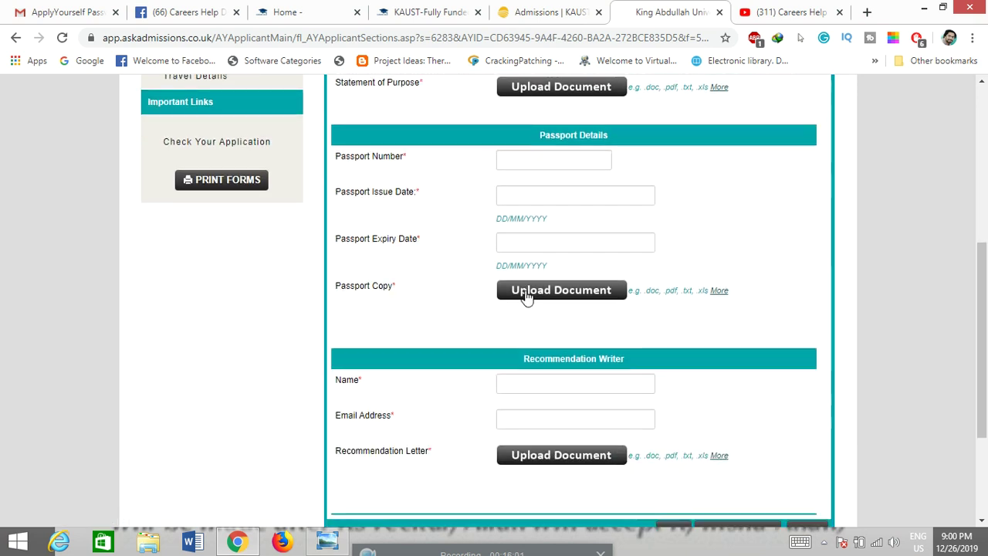
Step: Open the Travel Details section, set the religion to Muslim and answer Yes to a visa being required
{"action": "scroll", "coordinate": [561, 289], "scroll_direction": "down", "scroll_amount": 1}
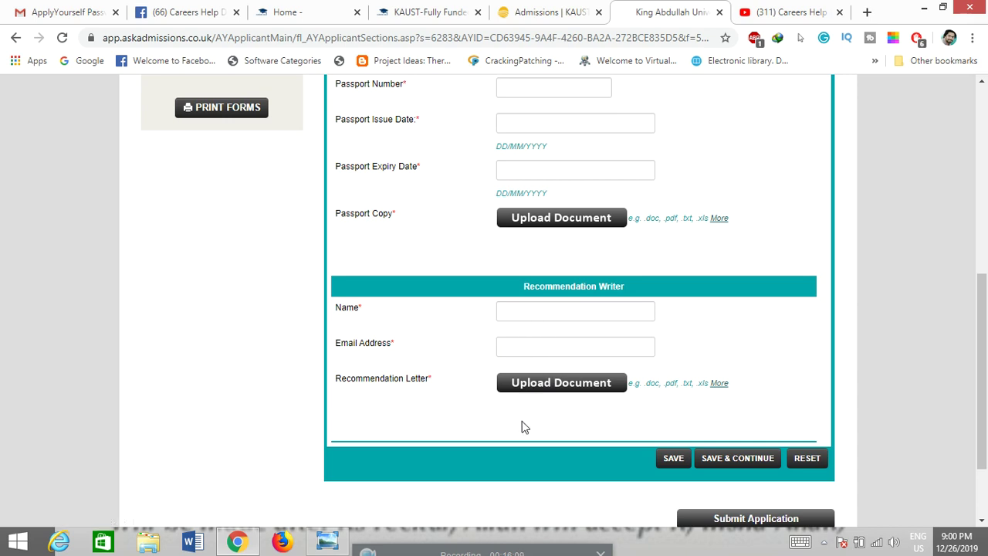
{"action": "scroll", "coordinate": [517, 430], "scroll_direction": "up", "scroll_amount": 3}
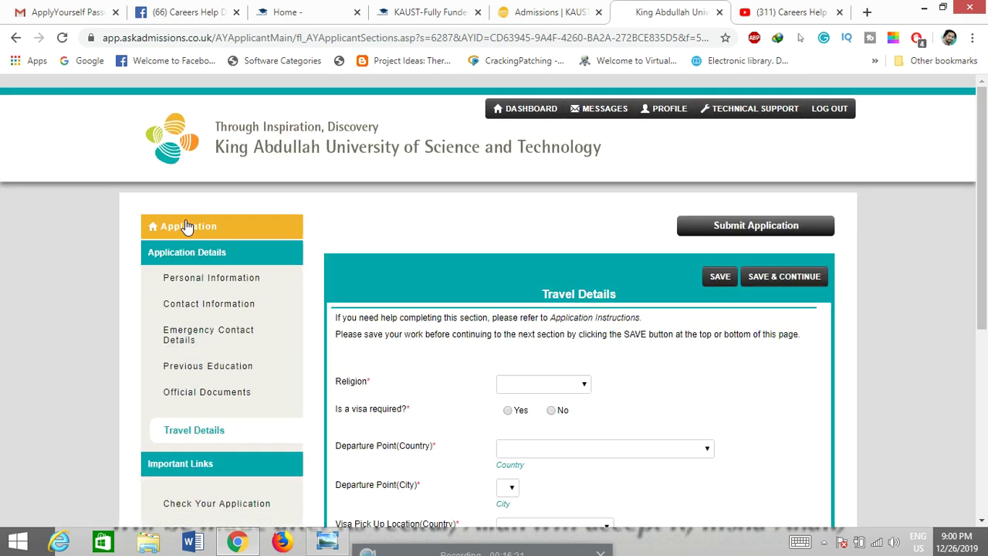
{"action": "scroll", "coordinate": [60, 324], "scroll_direction": "down", "scroll_amount": 2}
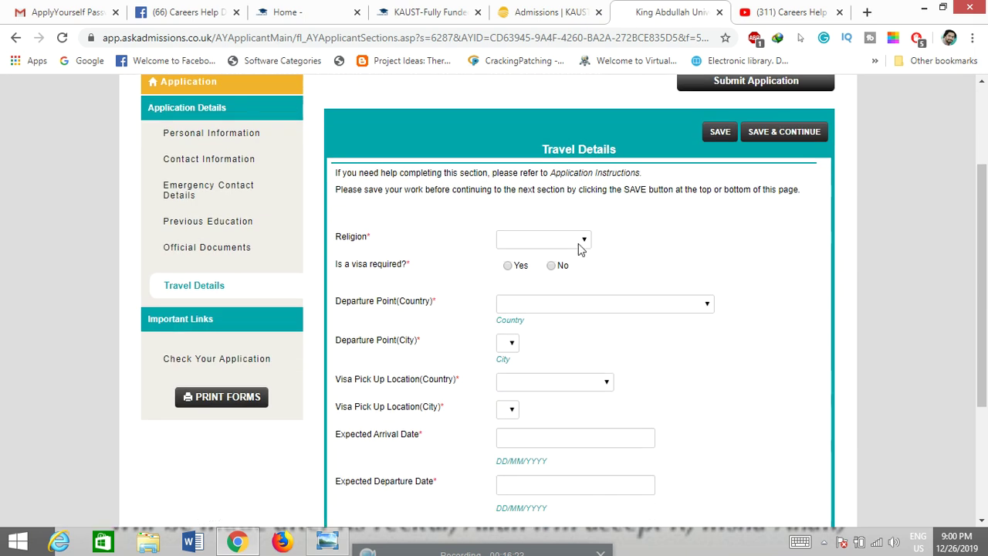
{"action": "left_click", "coordinate": [581, 245]}
{"action": "left_click", "coordinate": [531, 308]}
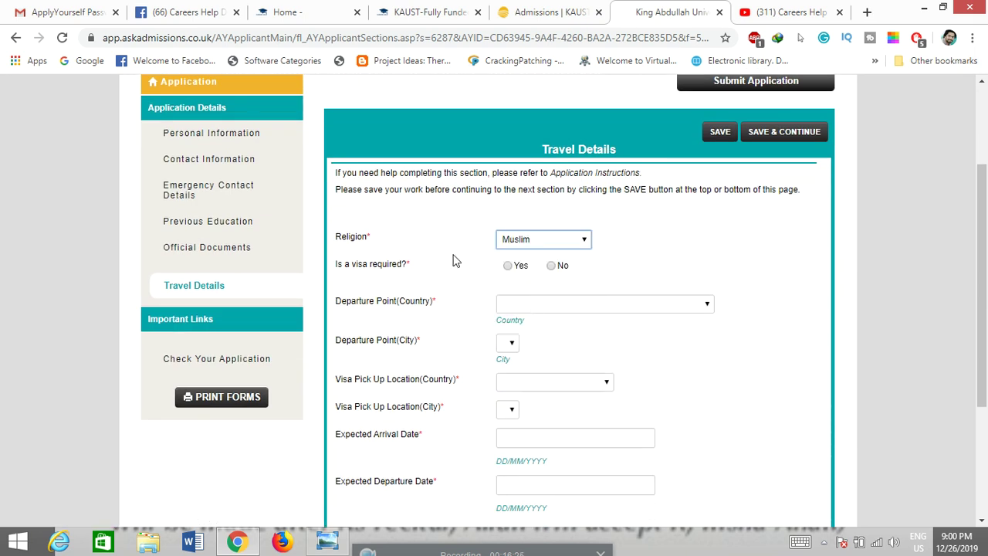
{"action": "left_click", "coordinate": [507, 266]}
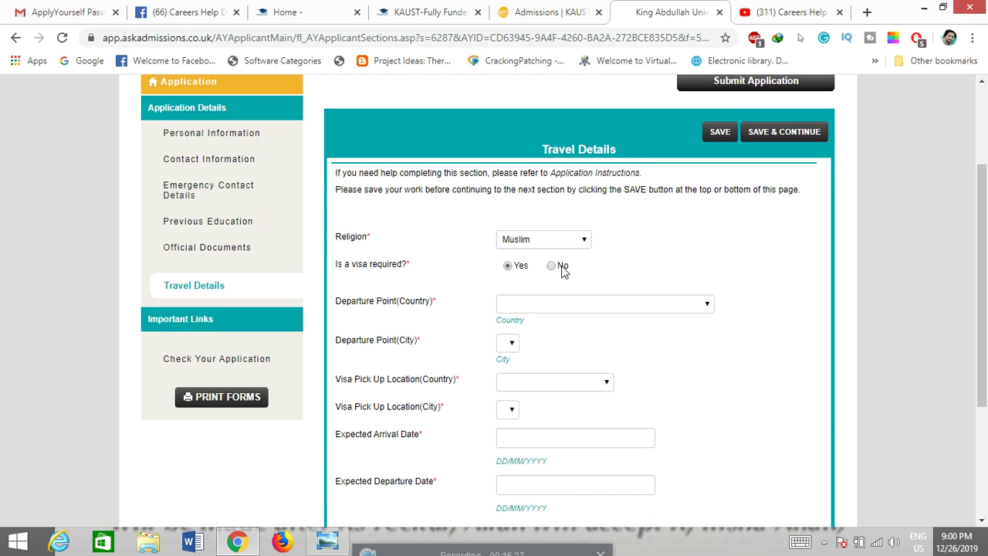
Step: Set the departure point country to Pakistan and the departure city to Islamabad
{"action": "scroll", "coordinate": [567, 270], "scroll_direction": "down", "scroll_amount": 1}
{"action": "left_click", "coordinate": [646, 242]}
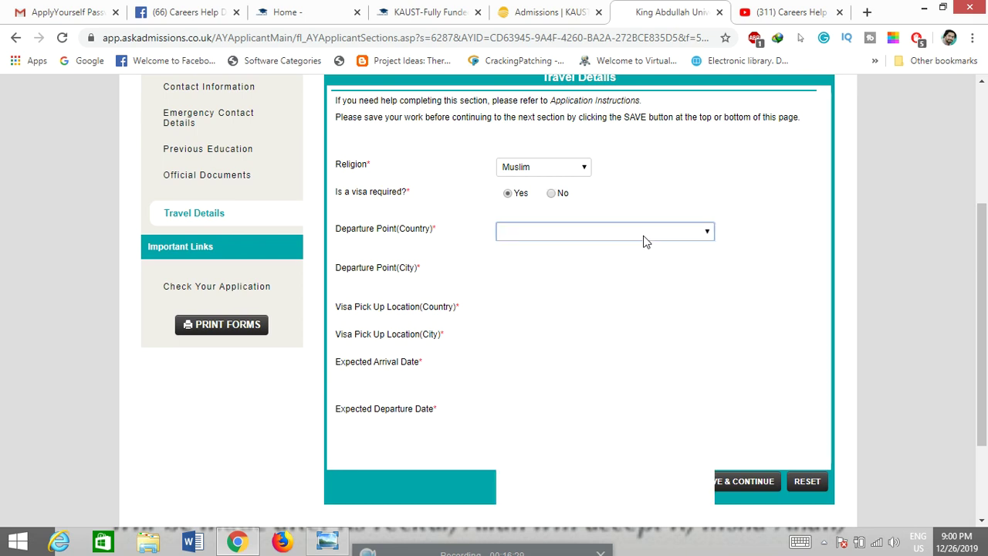
{"action": "type", "text": "p"}
{"action": "key", "text": "Return"}
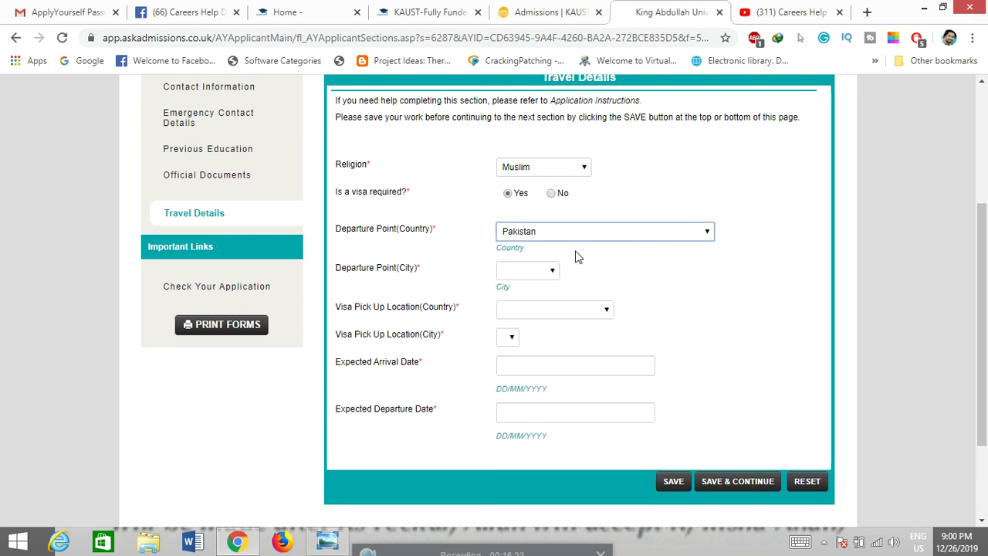
{"action": "left_click", "coordinate": [544, 269]}
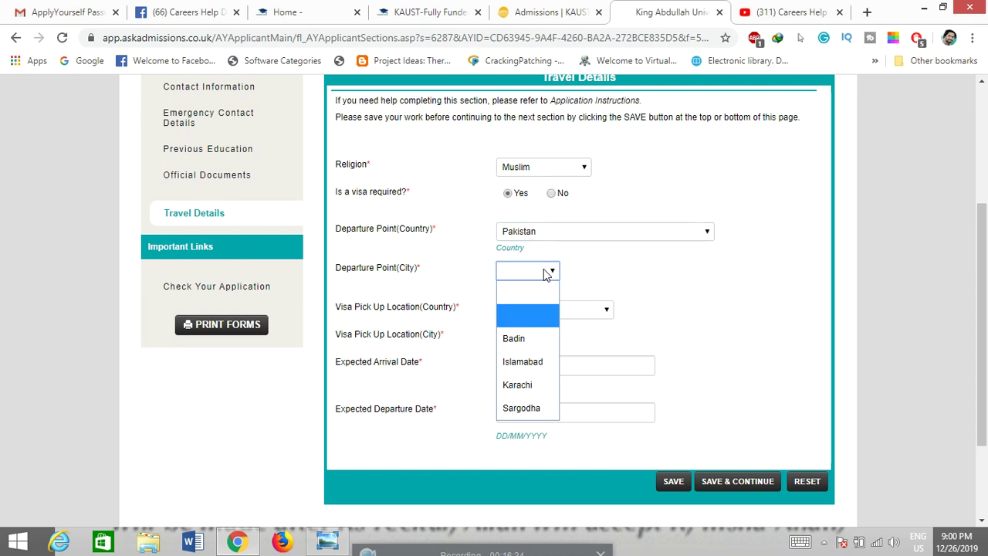
{"action": "left_click", "coordinate": [519, 364]}
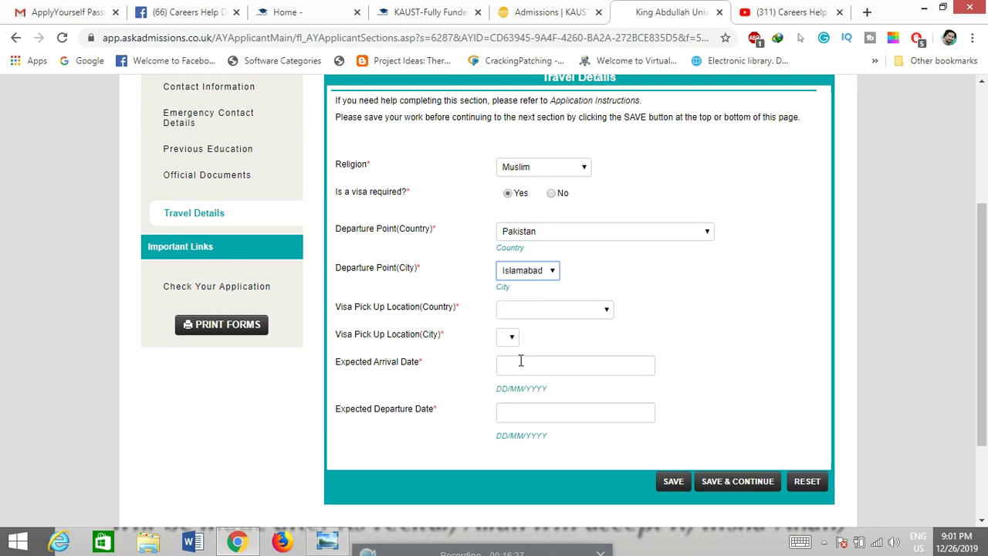
Step: Set the visa pick up location to Pakistan as the country and Islamabad as the city
{"action": "left_click", "coordinate": [594, 312]}
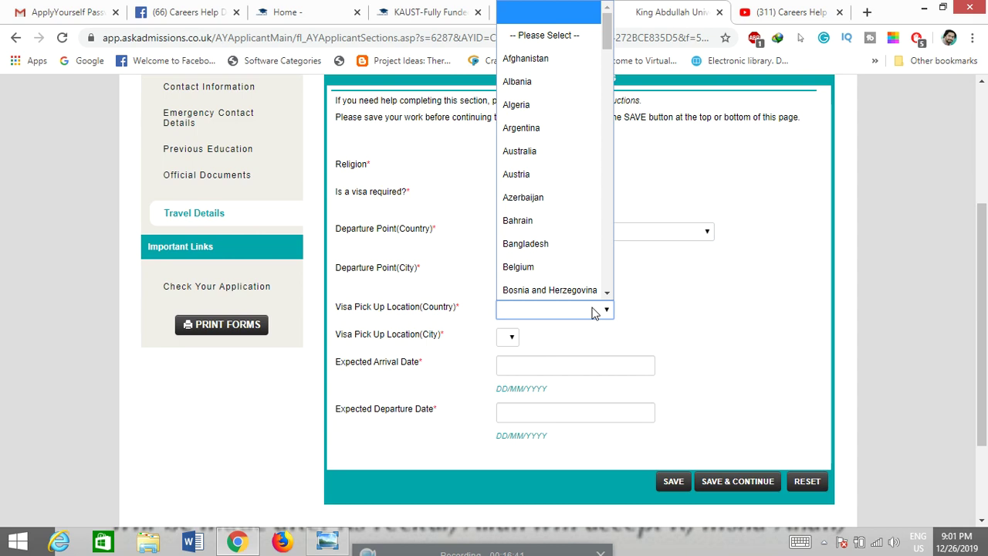
{"action": "key", "text": "p"}
{"action": "key", "text": "Return"}
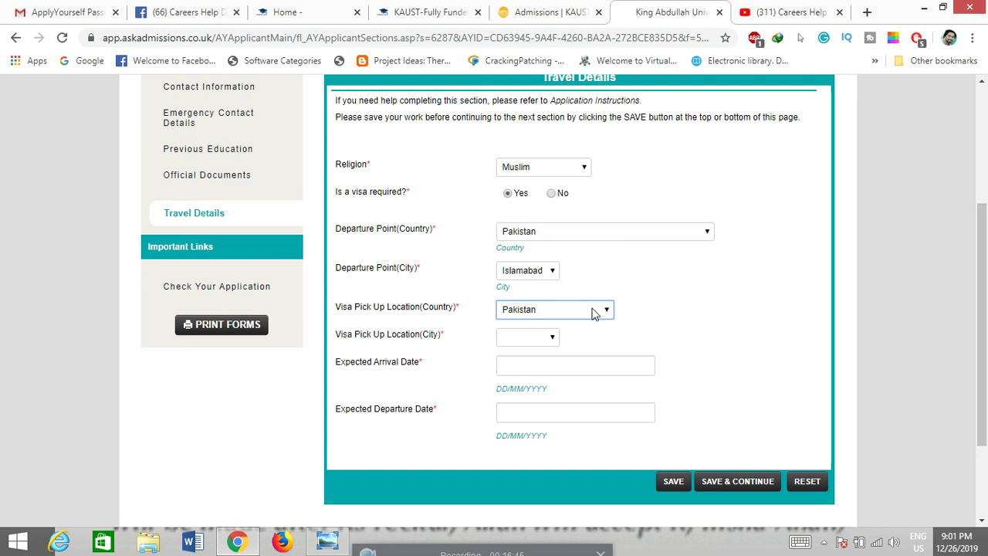
{"action": "scroll", "coordinate": [594, 313], "scroll_direction": "down", "scroll_amount": 1}
{"action": "left_click", "coordinate": [544, 267]}
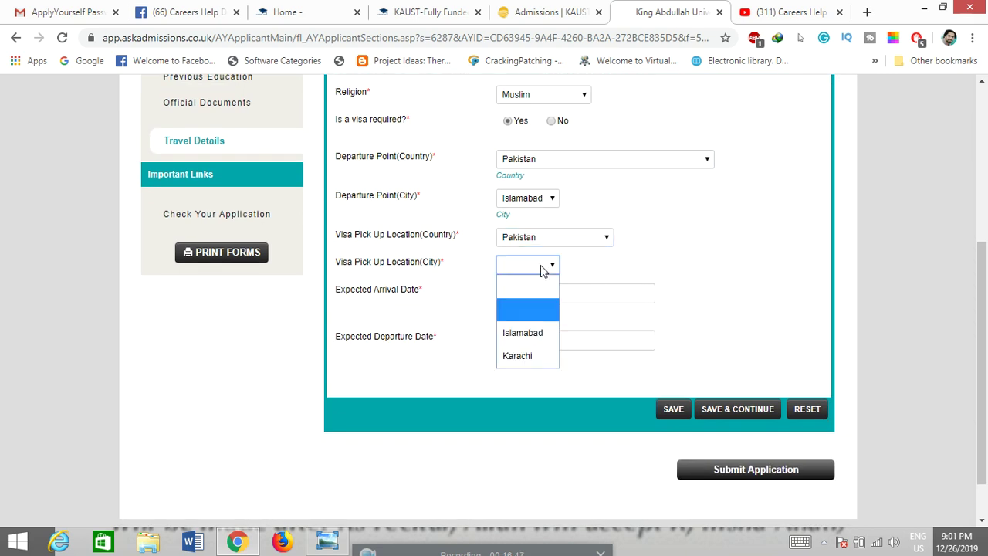
{"action": "left_click", "coordinate": [523, 333]}
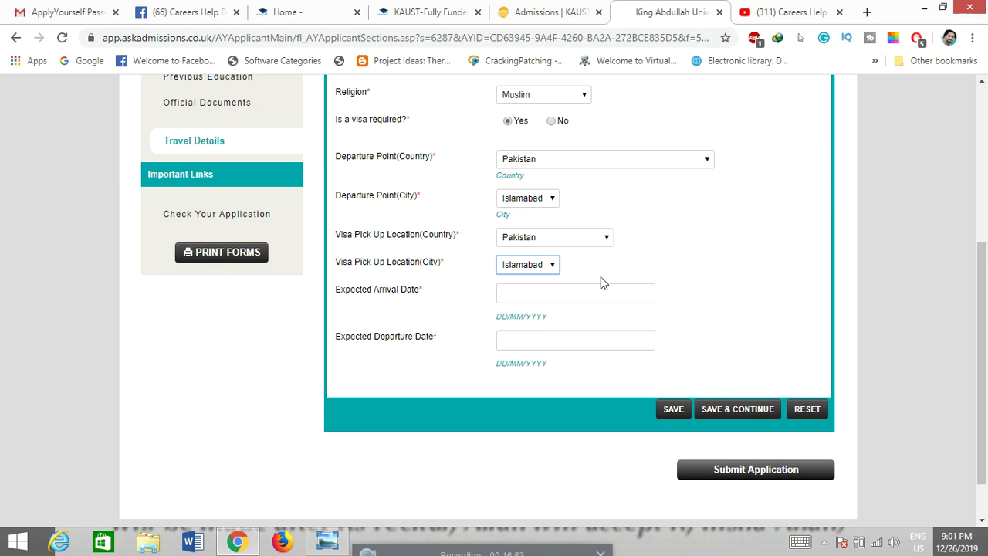
Step: Review the expected arrival and departure date fields and the save and submit options of the Travel Details section
{"action": "scroll", "coordinate": [587, 284], "scroll_direction": "down", "scroll_amount": 1}
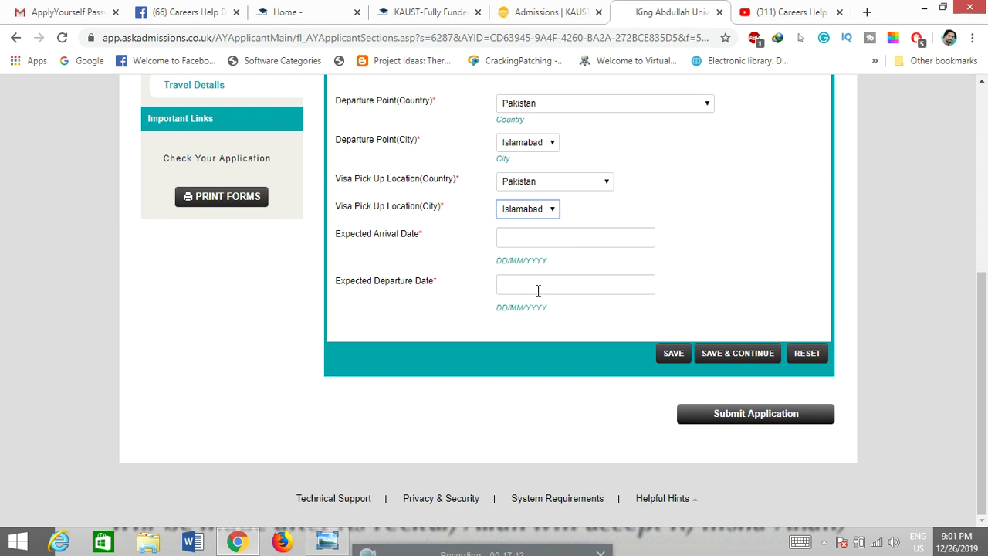
{"action": "scroll", "coordinate": [558, 319], "scroll_direction": "up", "scroll_amount": 2}
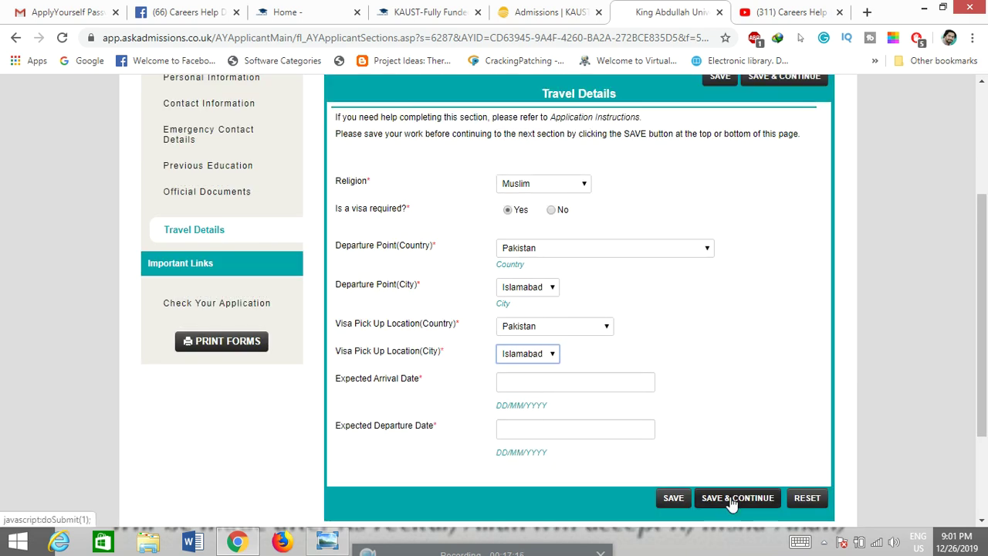
{"action": "scroll", "coordinate": [730, 503], "scroll_direction": "up", "scroll_amount": 3}
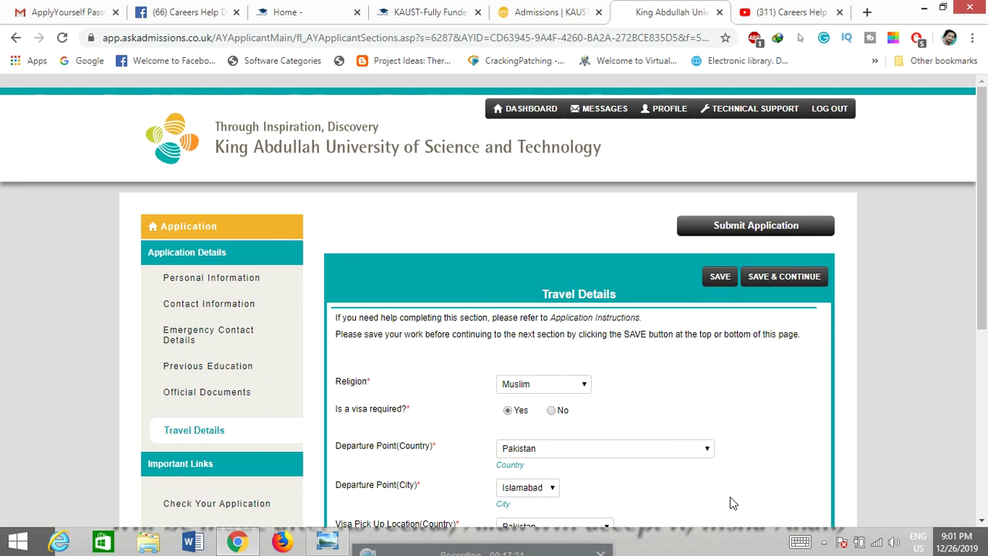
{"action": "scroll", "coordinate": [732, 502], "scroll_direction": "down", "scroll_amount": 3}
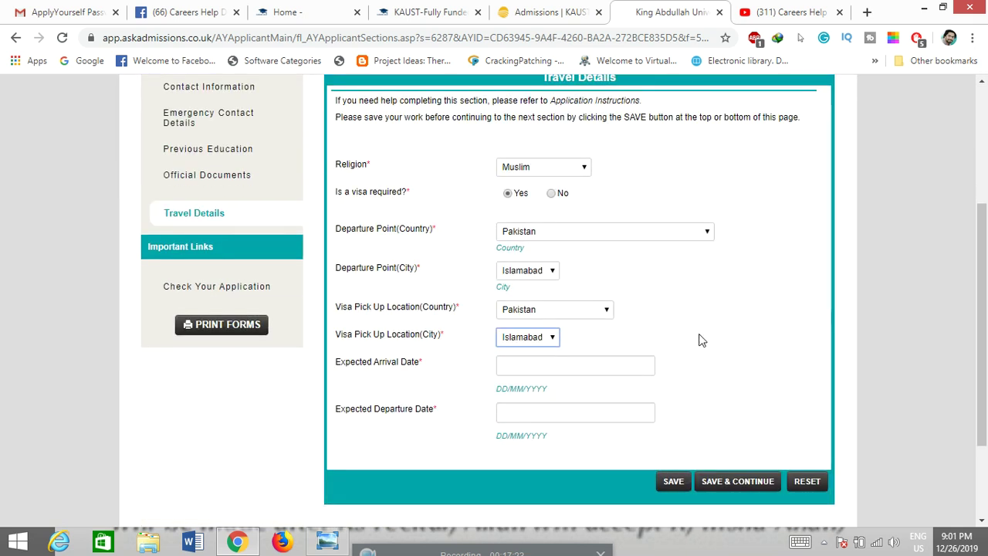
{"action": "scroll", "coordinate": [694, 337], "scroll_direction": "down", "scroll_amount": 2}
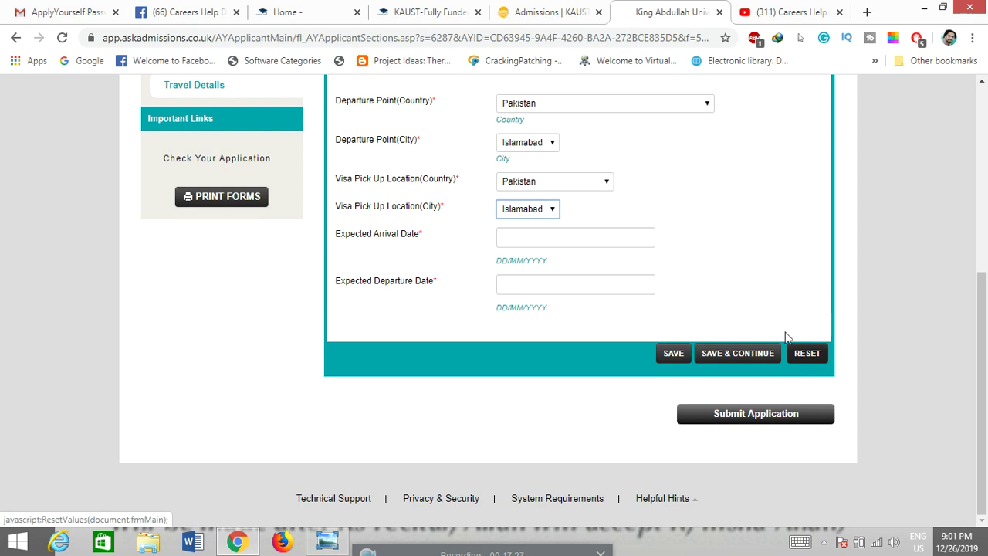
{"action": "scroll", "coordinate": [777, 388], "scroll_direction": "up", "scroll_amount": 1}
{"action": "scroll", "coordinate": [776, 327], "scroll_direction": "down", "scroll_amount": 1}
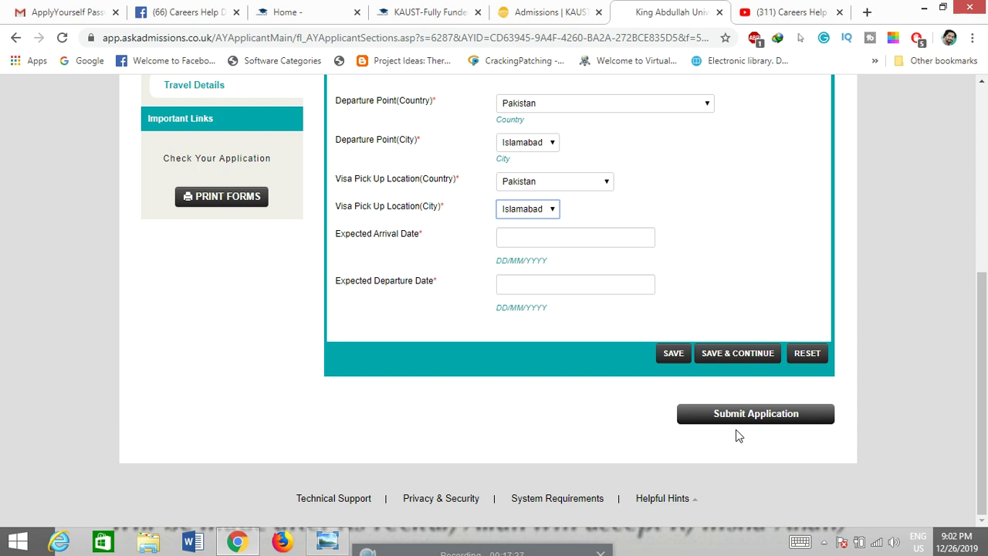
{"action": "scroll", "coordinate": [736, 436], "scroll_direction": "up", "scroll_amount": 5}
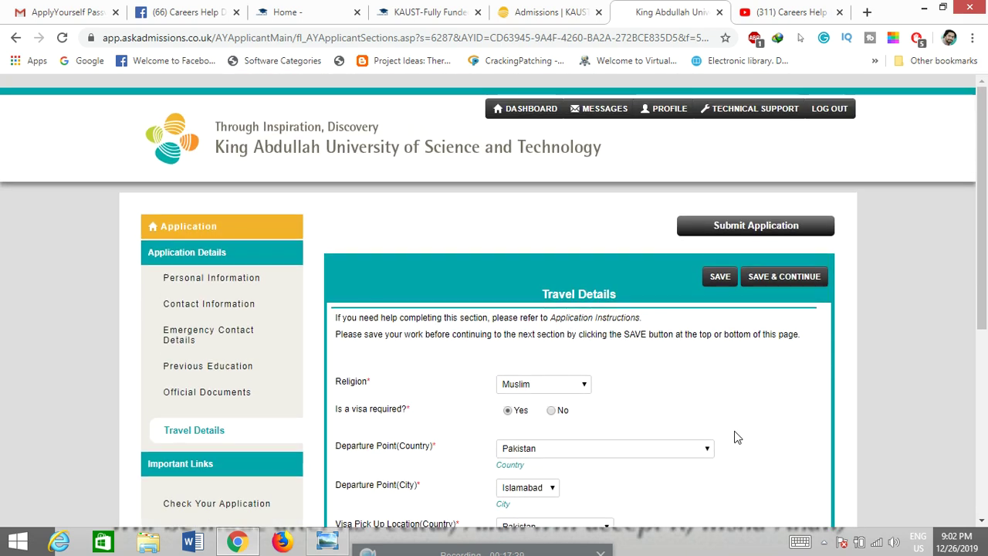
{"action": "scroll", "coordinate": [736, 436], "scroll_direction": "down", "scroll_amount": 1}
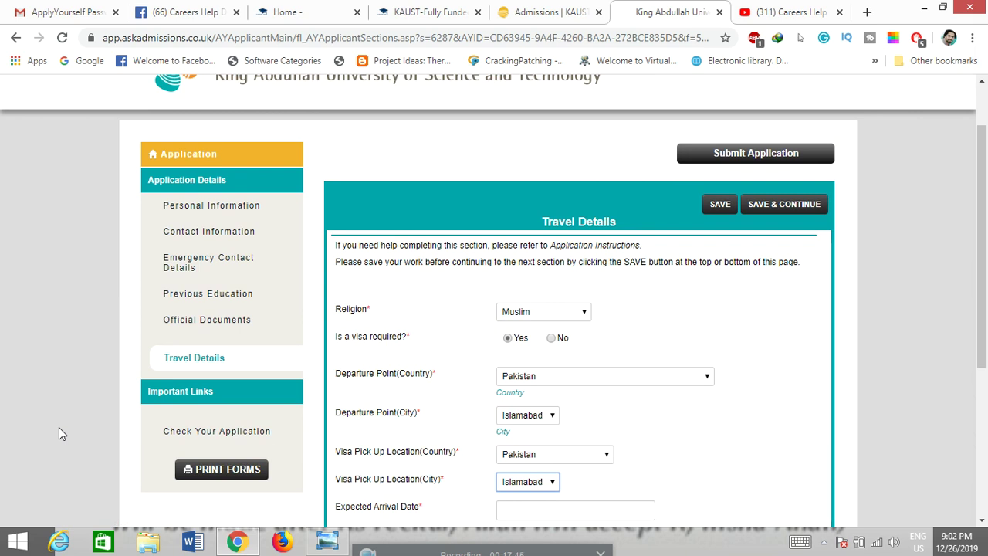
{"action": "scroll", "coordinate": [711, 376], "scroll_direction": "up", "scroll_amount": 1}
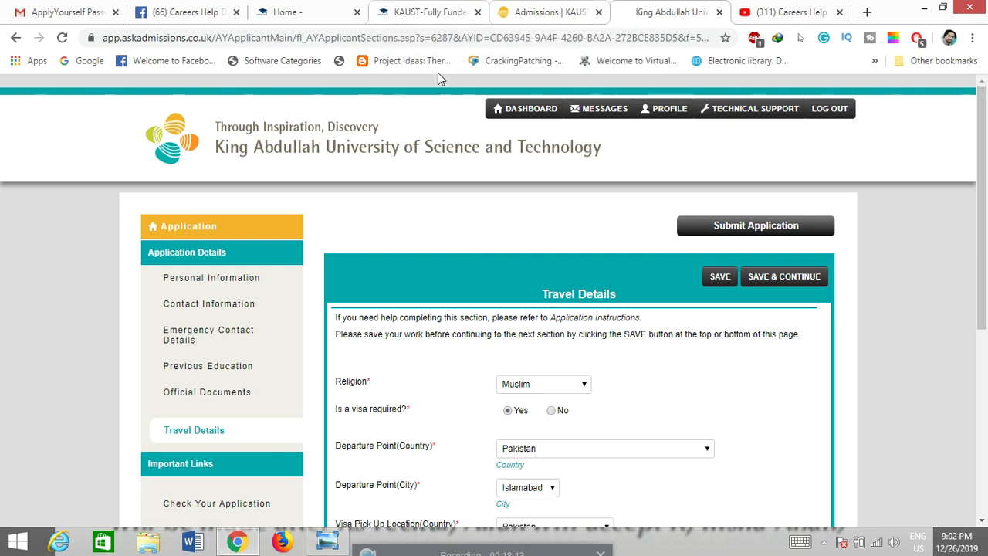
Step: Switch to the KAUST fully funded scholarship article and review its required documents, brief description, application deadline and eligibility criteria
{"action": "left_click", "coordinate": [429, 12]}
{"action": "scroll", "coordinate": [311, 399], "scroll_direction": "up", "scroll_amount": 6}
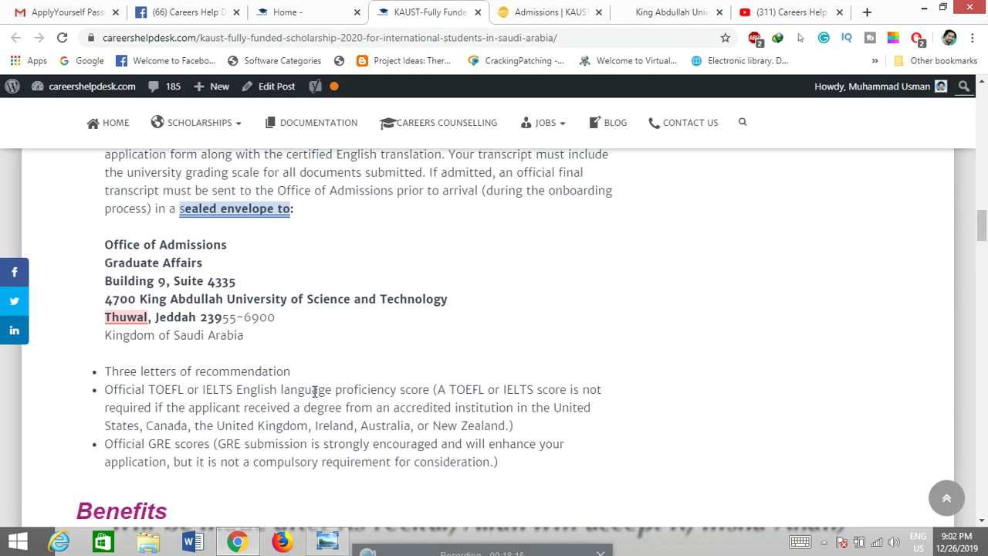
{"action": "scroll", "coordinate": [392, 338], "scroll_direction": "up", "scroll_amount": 1}
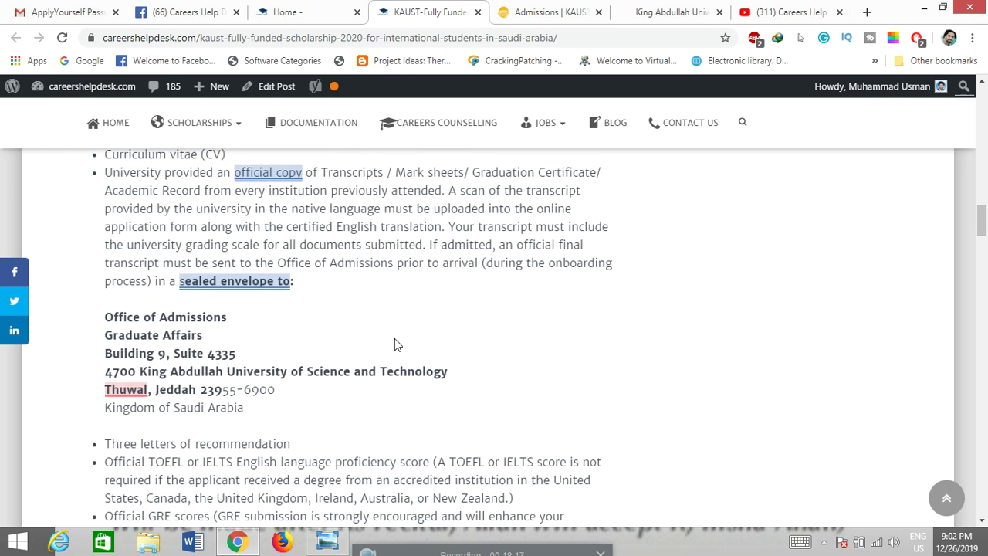
{"action": "scroll", "coordinate": [394, 338], "scroll_direction": "up", "scroll_amount": 15}
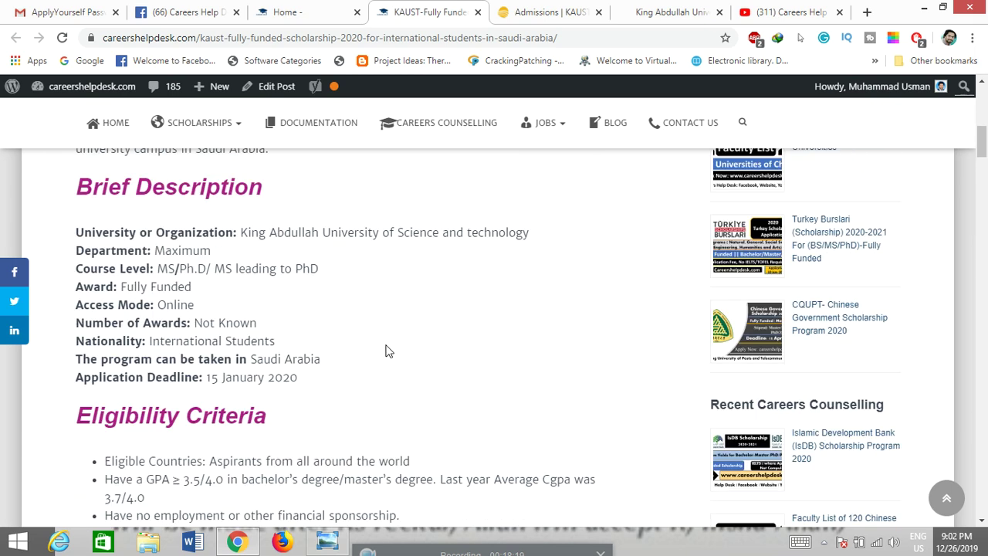
{"action": "scroll", "coordinate": [386, 351], "scroll_direction": "up", "scroll_amount": 5}
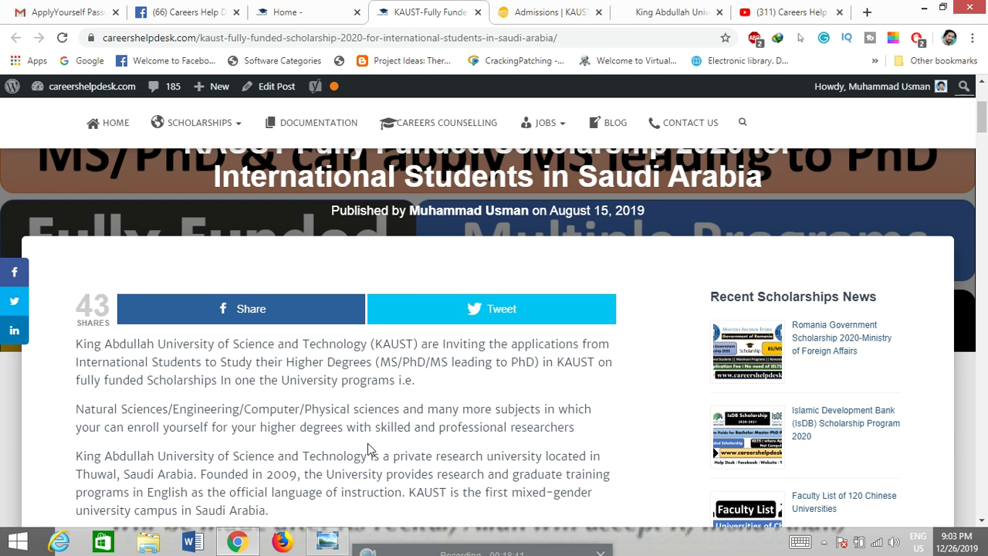
{"action": "scroll", "coordinate": [367, 447], "scroll_direction": "up", "scroll_amount": 3}
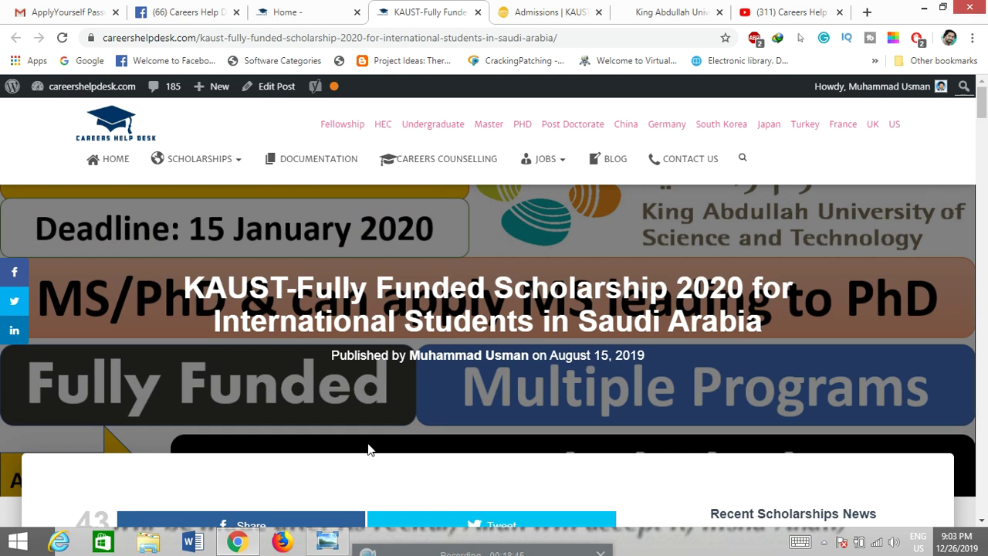
{"action": "scroll", "coordinate": [368, 449], "scroll_direction": "down", "scroll_amount": 5}
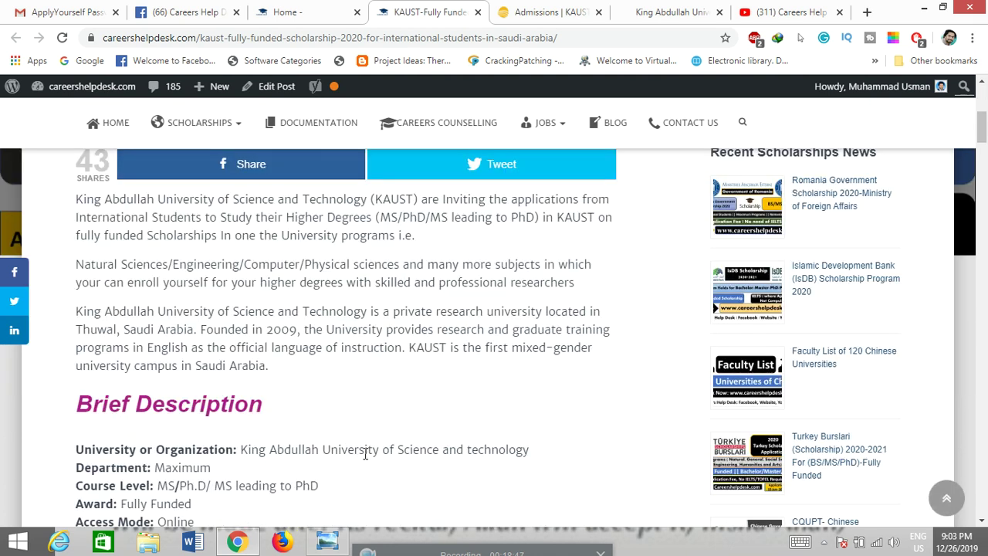
{"action": "scroll", "coordinate": [365, 453], "scroll_direction": "down", "scroll_amount": 4}
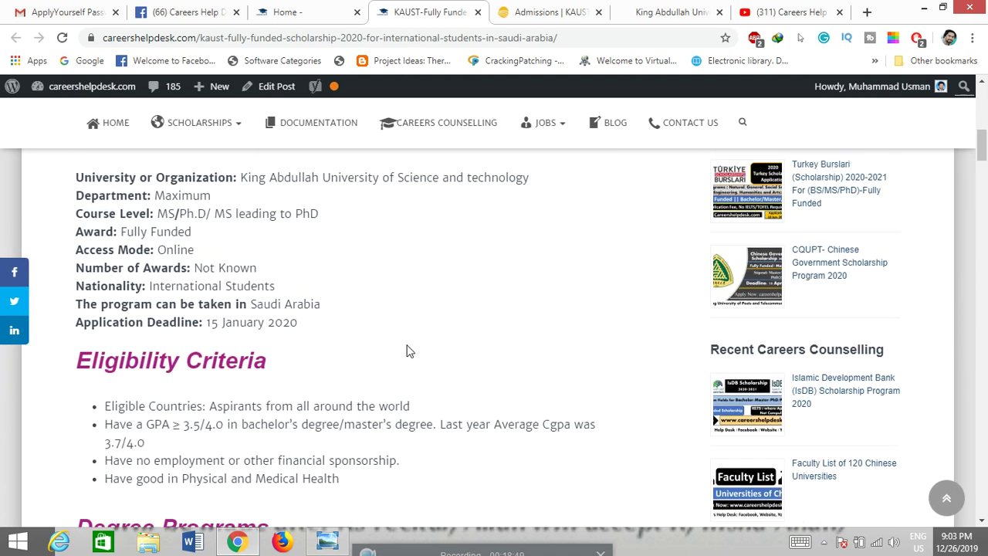
{"action": "scroll", "coordinate": [408, 349], "scroll_direction": "up", "scroll_amount": 8}
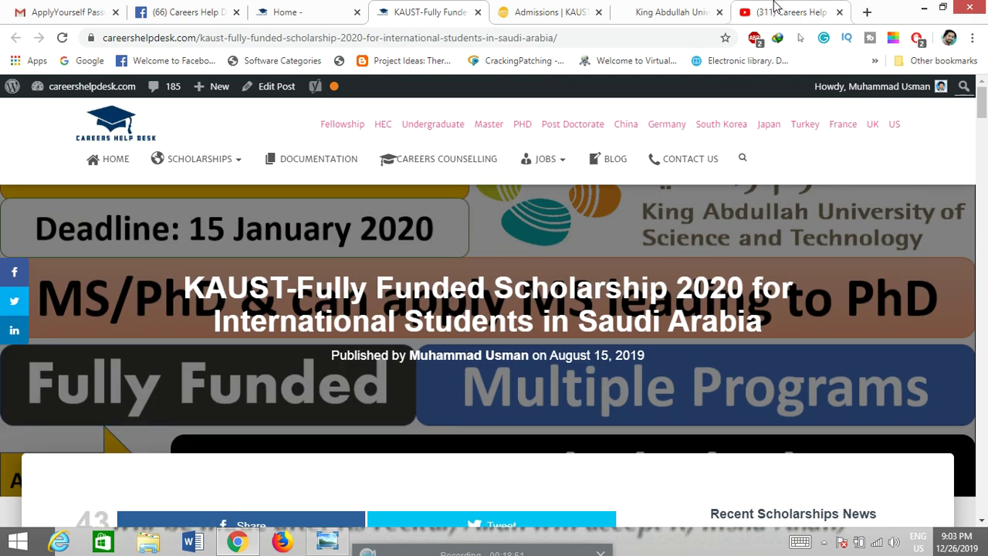
Step: Switch to the Careers Help Desk YouTube channel and look through its uploaded videos
{"action": "left_click", "coordinate": [775, 12]}
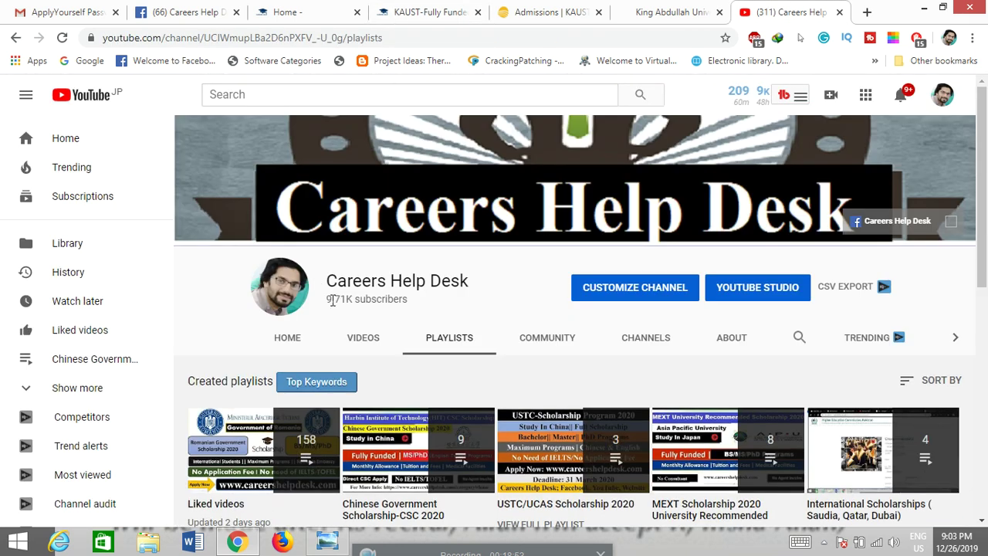
{"action": "left_click", "coordinate": [354, 337]}
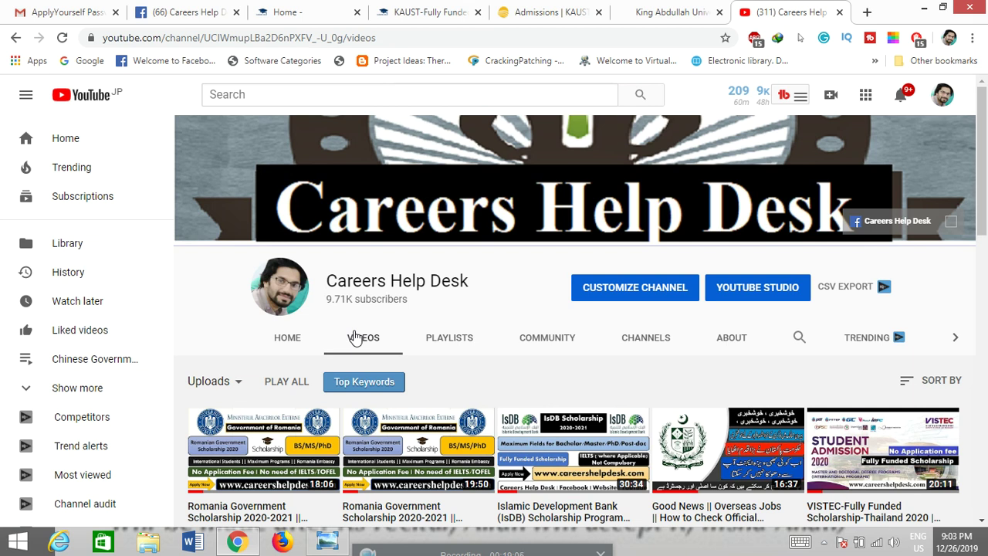
{"action": "scroll", "coordinate": [355, 338], "scroll_direction": "down", "scroll_amount": 1}
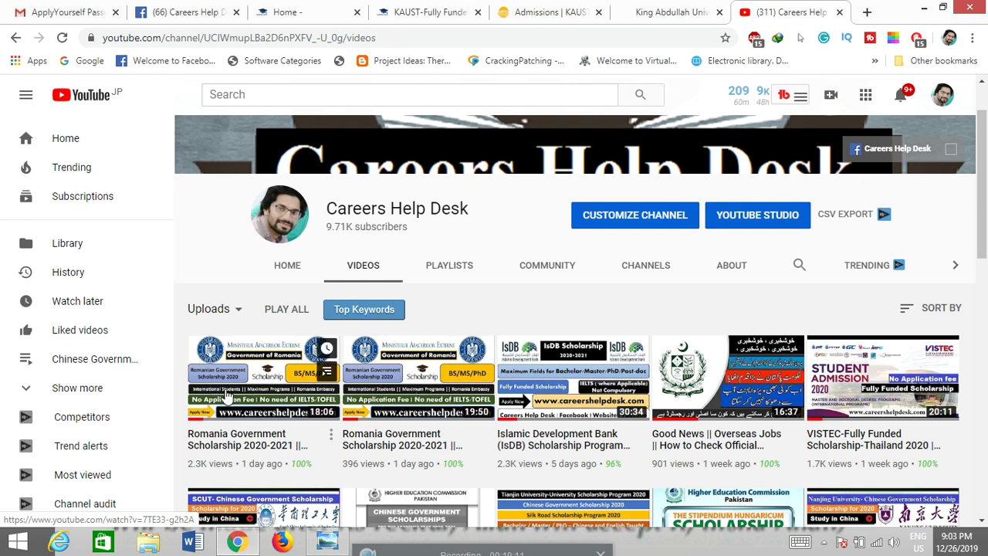
{"action": "scroll", "coordinate": [226, 393], "scroll_direction": "up", "scroll_amount": 1}
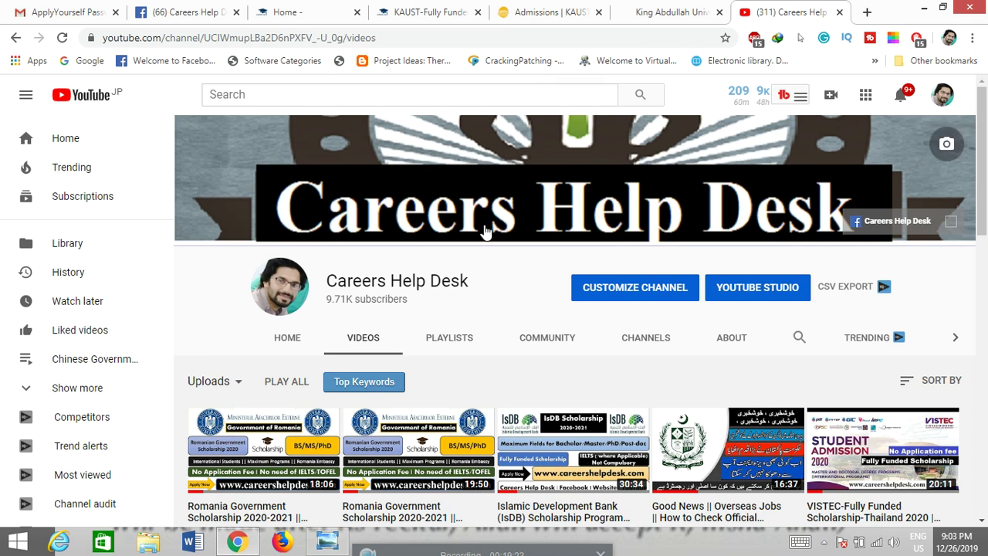
Step: Open the Careers Help Desk Facebook group, then browse the scholarship and job categories on the careershelpdesk.com home page
{"action": "left_click", "coordinate": [202, 9]}
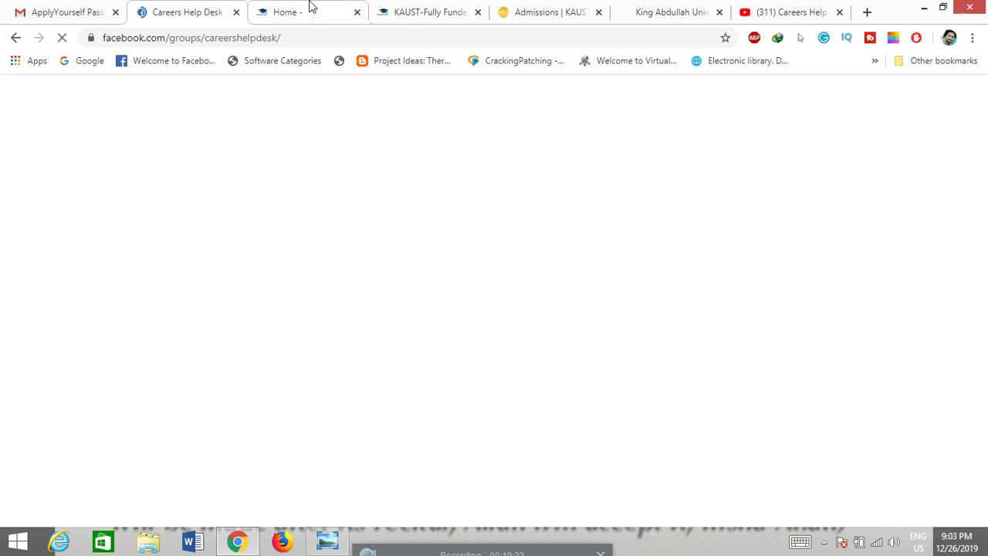
{"action": "left_click", "coordinate": [308, 9]}
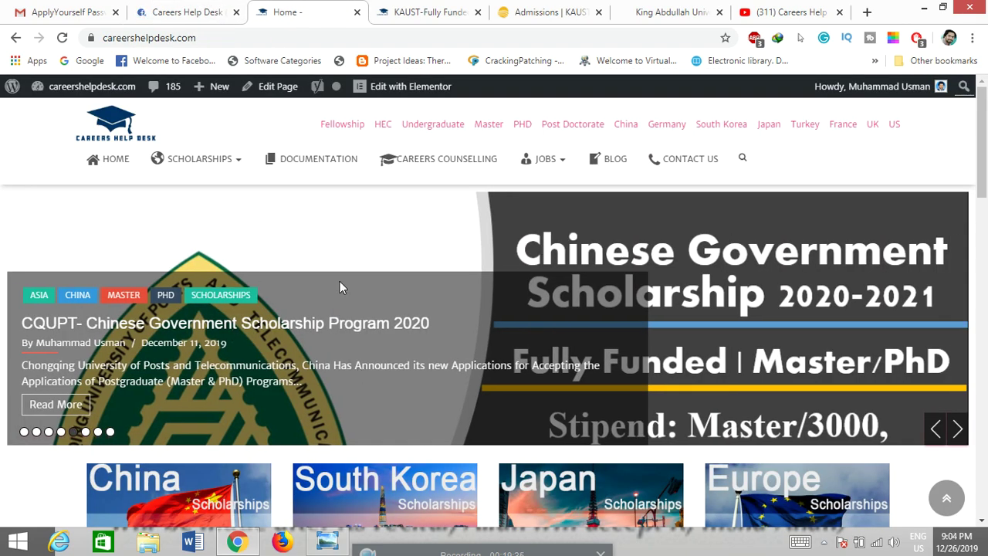
{"action": "scroll", "coordinate": [341, 338], "scroll_direction": "down", "scroll_amount": 3}
{"action": "scroll", "coordinate": [341, 340], "scroll_direction": "down", "scroll_amount": 3}
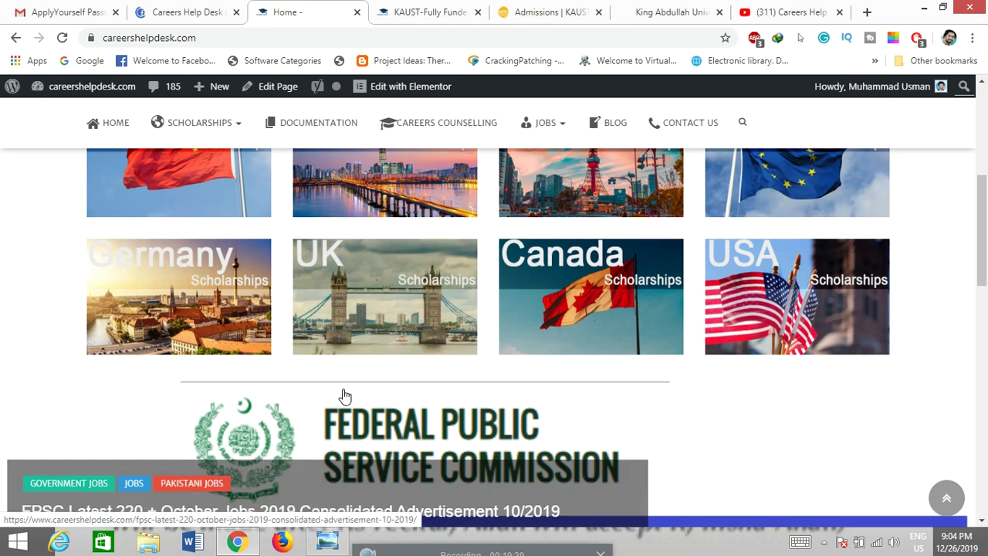
{"action": "scroll", "coordinate": [345, 396], "scroll_direction": "down", "scroll_amount": 5}
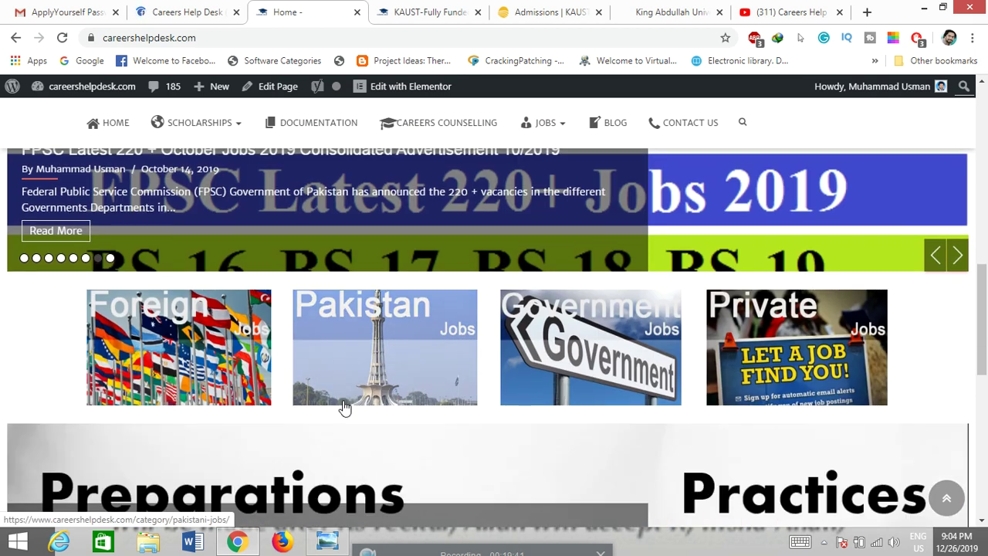